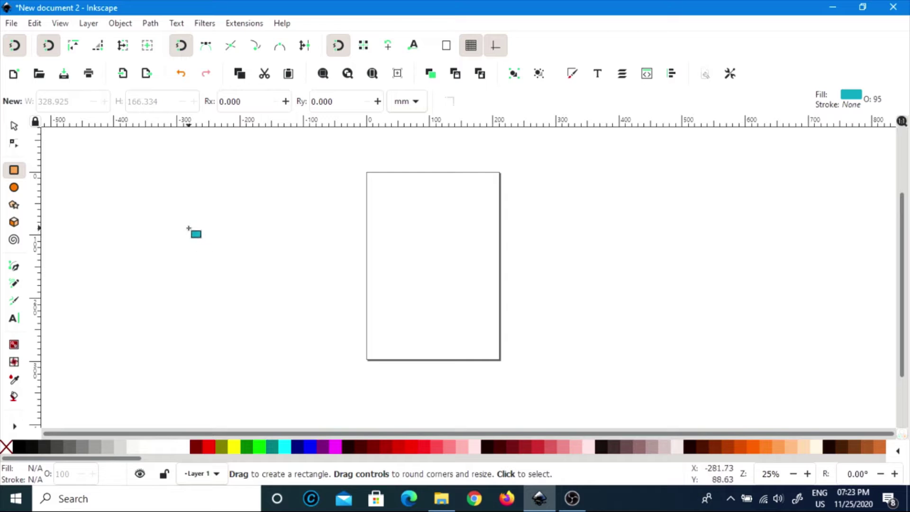
Draw a square about 160 mm wide beside the page and a larger one about 288 mm wide over it
{"action": "left_click_drag", "start_coordinate": [172, 207], "coordinate": [281, 309]}
{"action": "left_click_drag", "start_coordinate": [327, 217], "coordinate": [508, 398]}
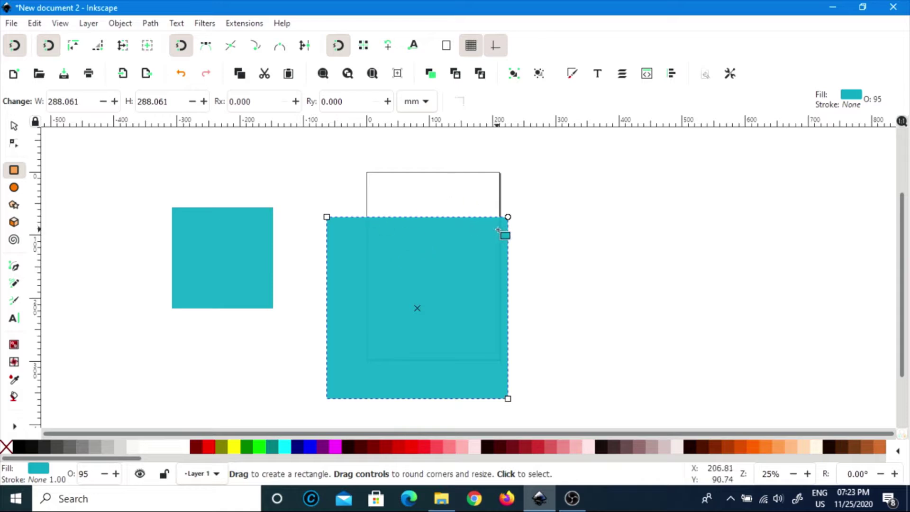
{"action": "scroll", "coordinate": [507, 232], "scroll_direction": "up", "scroll_amount": 5}
{"action": "scroll", "coordinate": [508, 217], "scroll_direction": "down", "scroll_amount": 7}
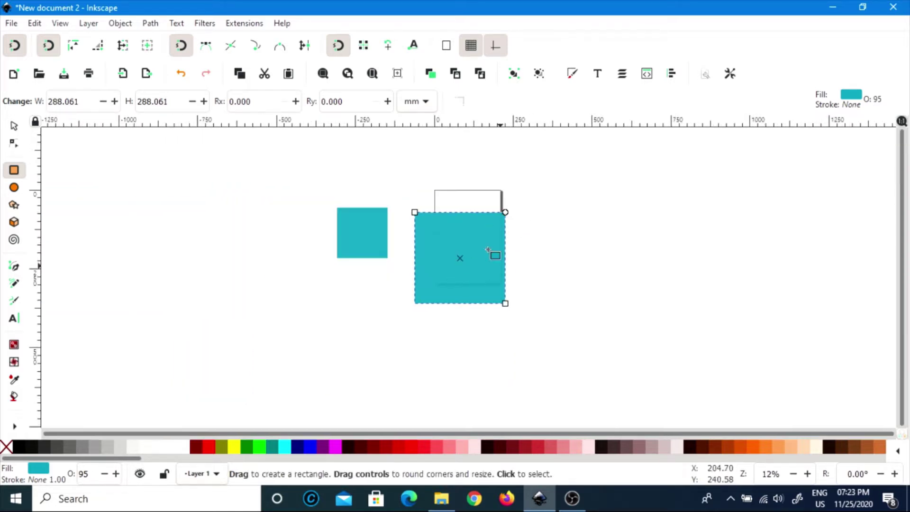
Recolour the larger square's fill red
{"action": "left_click", "coordinate": [14, 126]}
{"action": "scroll", "coordinate": [504, 251], "scroll_direction": "up", "scroll_amount": 2}
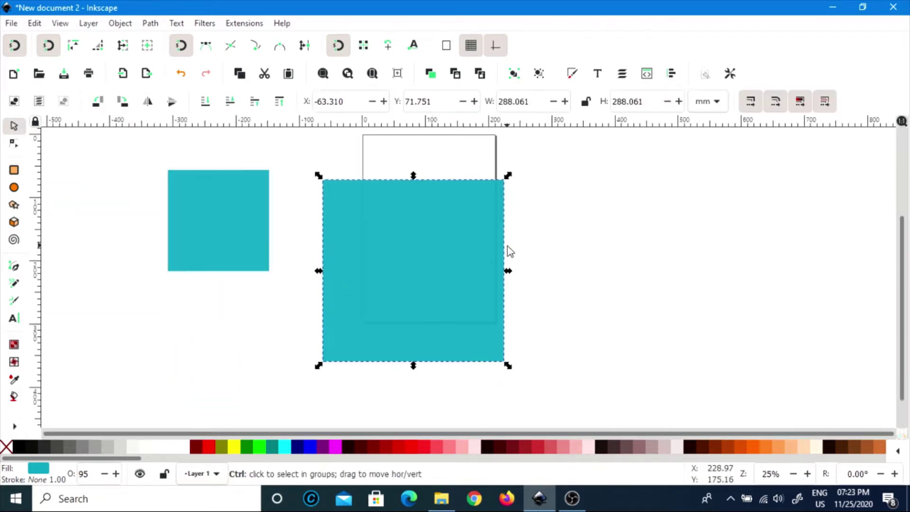
{"action": "right_click", "coordinate": [422, 288]}
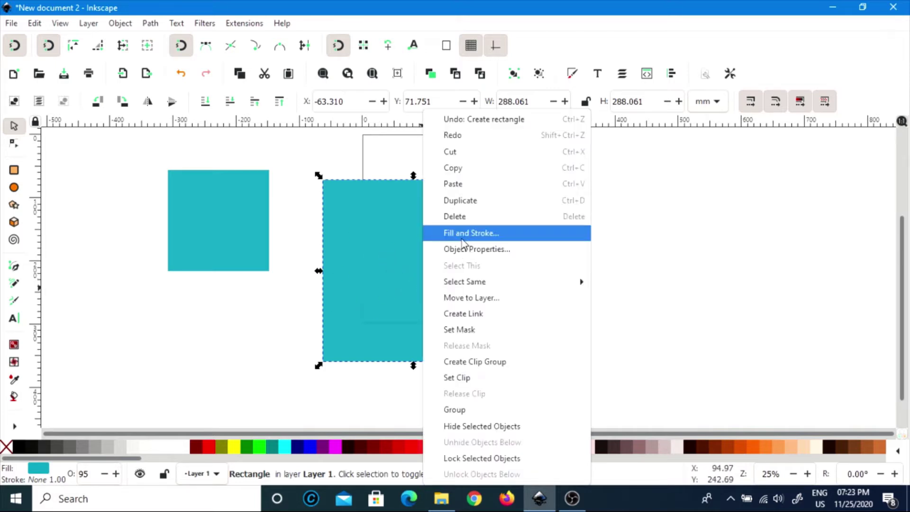
{"action": "left_click", "coordinate": [400, 410]}
{"action": "left_click", "coordinate": [413, 447]}
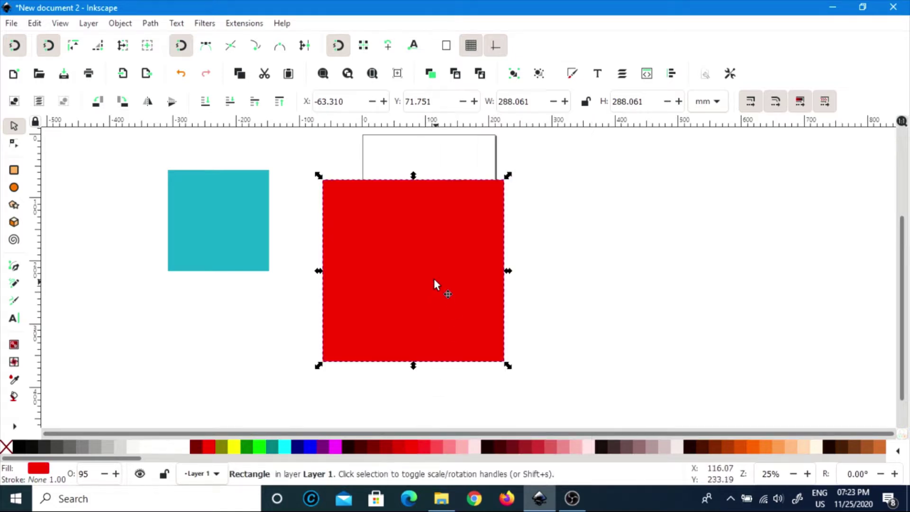
Rotate the red square 45° and move it so that it overlaps half of the teal square
{"action": "left_click", "coordinate": [434, 251]}
{"action": "left_click_drag", "start_coordinate": [510, 178], "coordinate": [426, 162]}
{"action": "left_click_drag", "start_coordinate": [415, 235], "coordinate": [274, 260]}
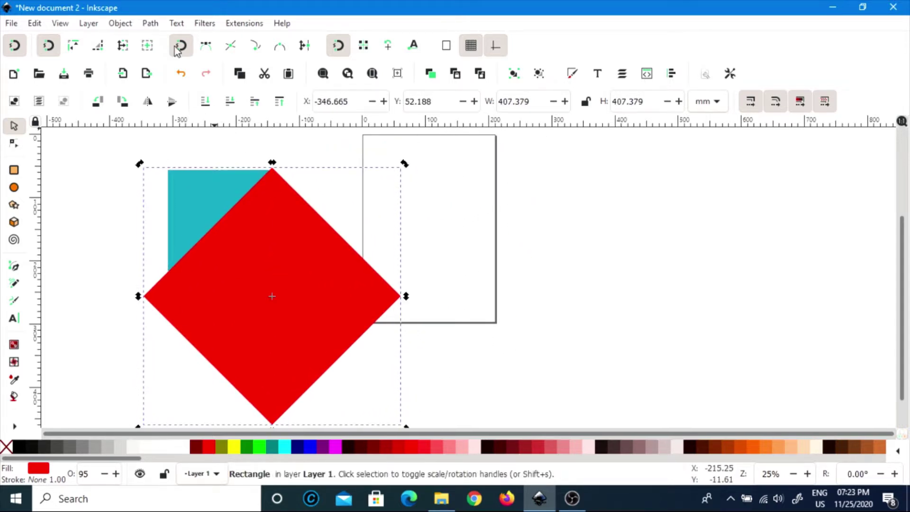
Enable snapping to cusp nodes, smooth nodes and paths, and snap the red diamond's top corner to the teal square's upper-right corner
{"action": "left_click", "coordinate": [254, 47]}
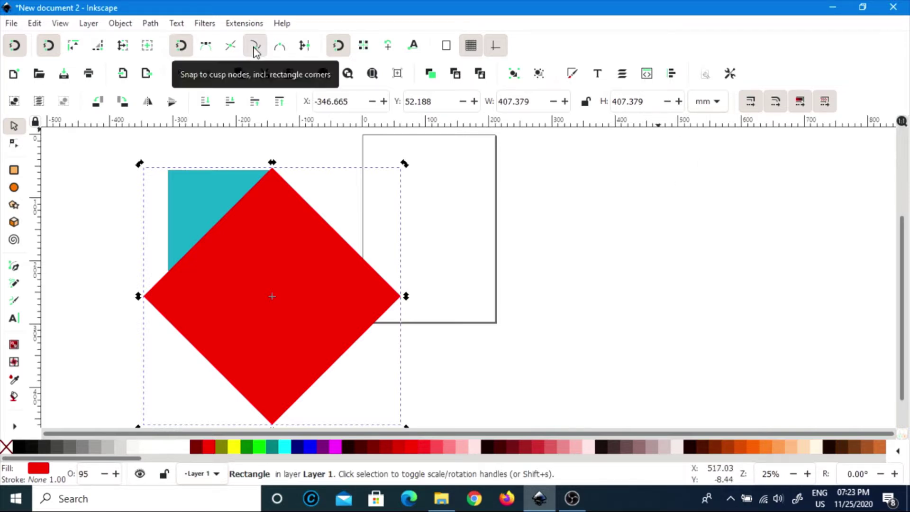
{"action": "left_click", "coordinate": [281, 47]}
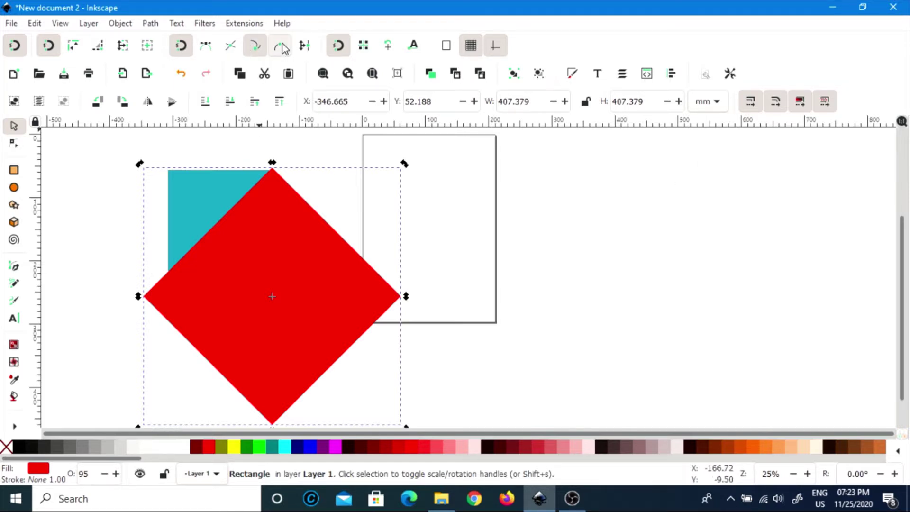
{"action": "left_click", "coordinate": [207, 48]}
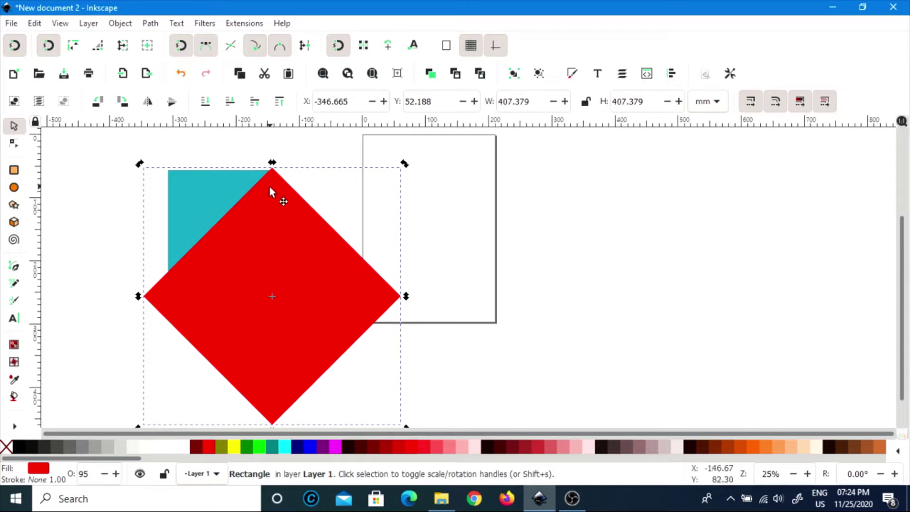
{"action": "left_click_drag", "start_coordinate": [270, 188], "coordinate": [264, 193]}
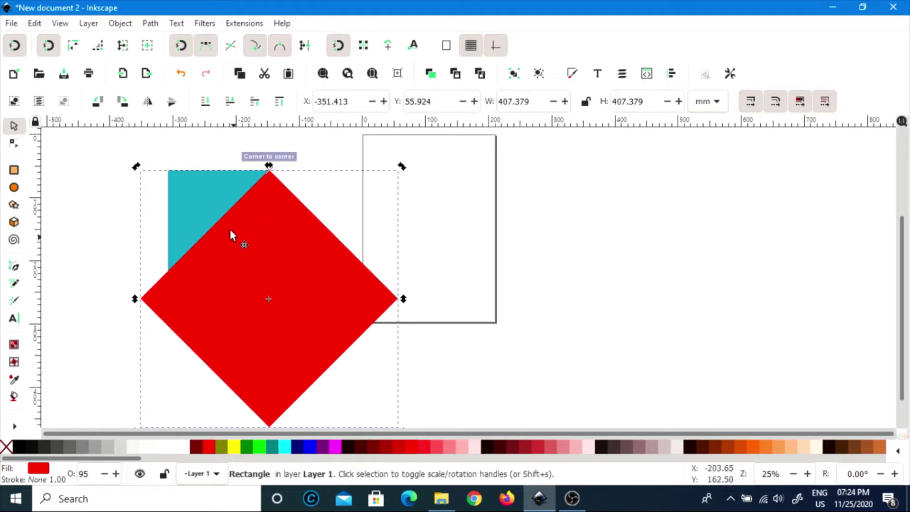
Intersect the red diamond with the teal square to leave a triangle
{"action": "left_click", "coordinate": [221, 191], "text": "shift"}
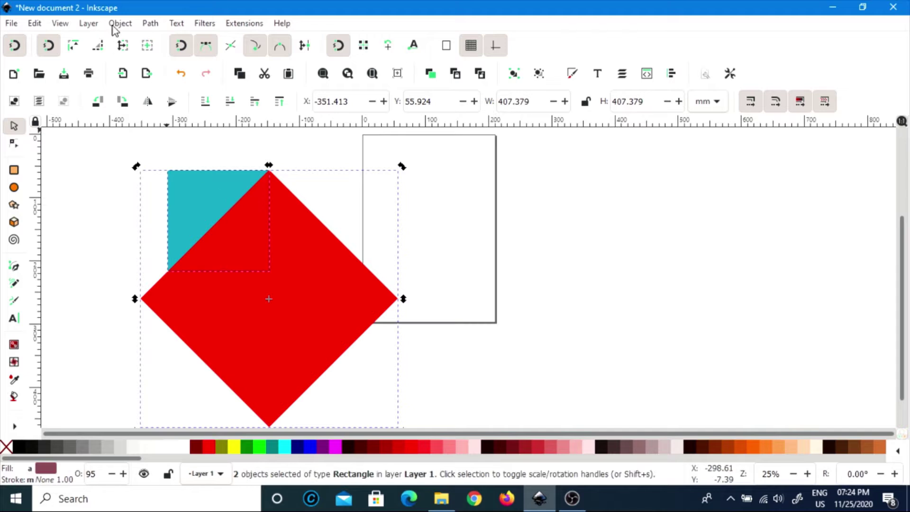
{"action": "left_click", "coordinate": [150, 24]}
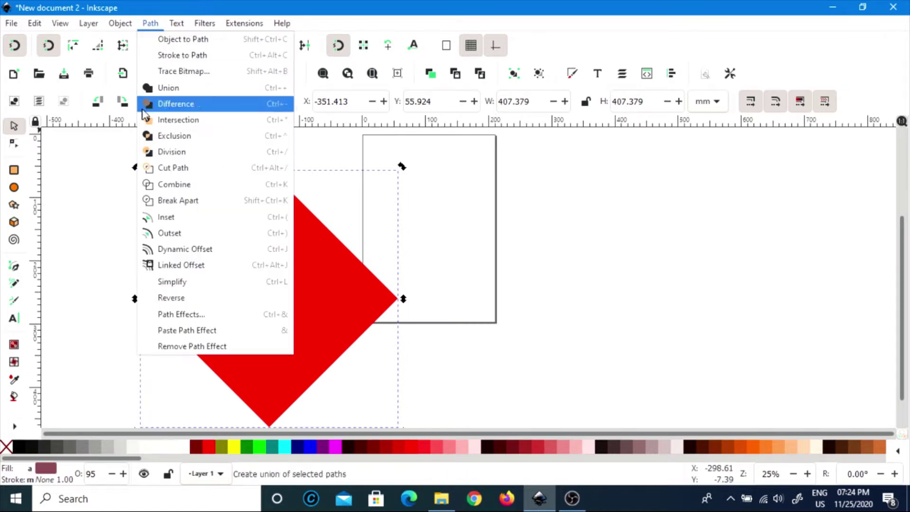
{"action": "left_click", "coordinate": [194, 118]}
Duplicate the triangle and rotate the copy 180° to fill the opposite half of the square
{"action": "right_click", "coordinate": [217, 254]}
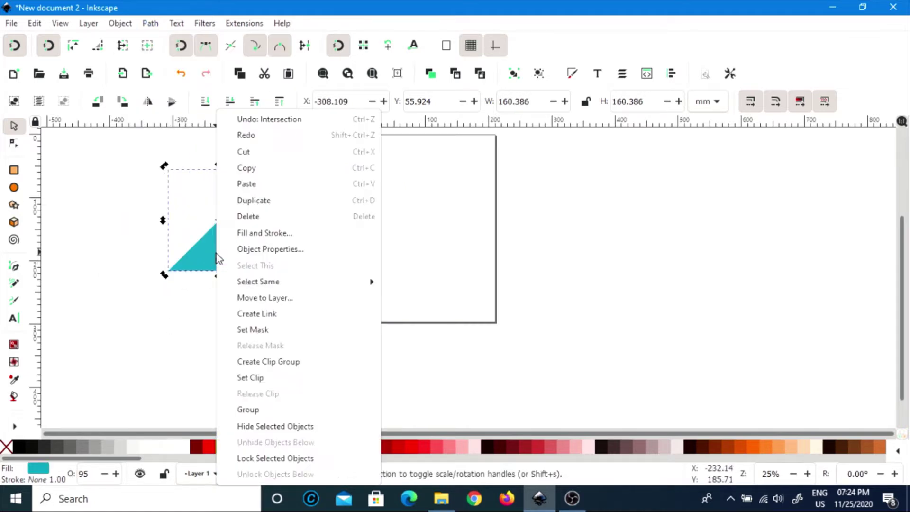
{"action": "left_click", "coordinate": [281, 203]}
{"action": "left_click", "coordinate": [97, 103]}
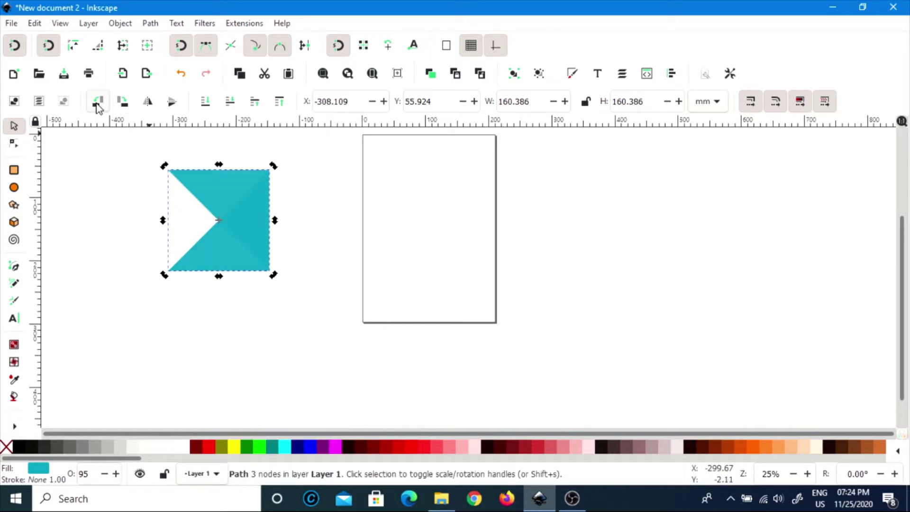
{"action": "left_click", "coordinate": [123, 103]}
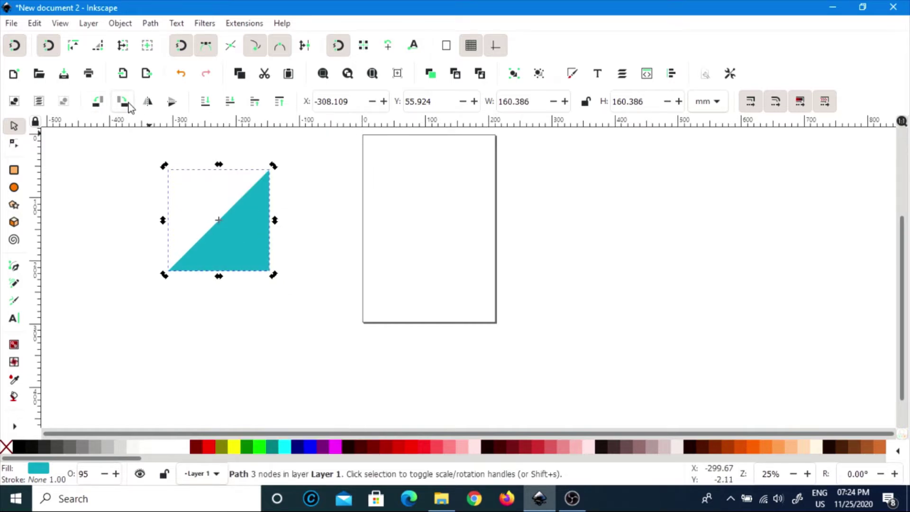
{"action": "left_click", "coordinate": [123, 103]}
{"action": "left_click", "coordinate": [122, 102]}
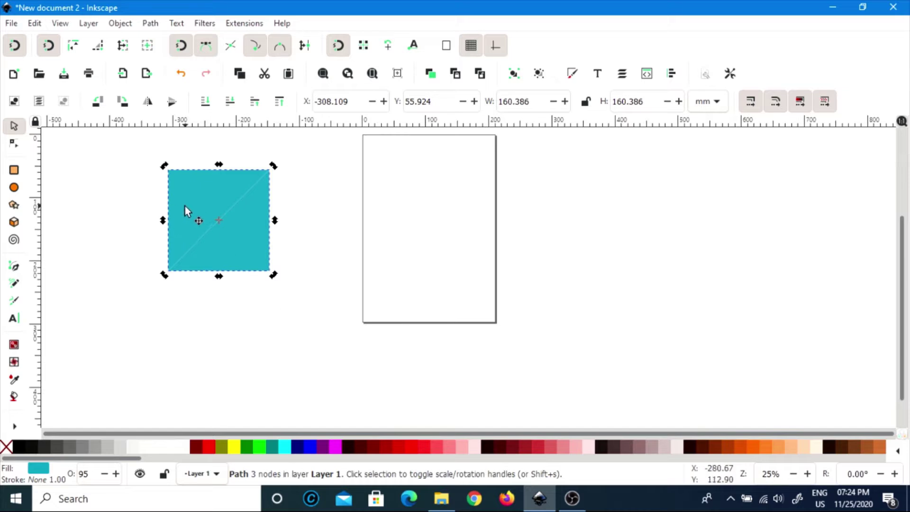
Set the HSL fill lightness to about 53 for the lower-right triangle and 31 for the upper-left triangle
{"action": "left_click", "coordinate": [33, 474]}
{"action": "left_click_drag", "start_coordinate": [751, 298], "coordinate": [719, 297]}
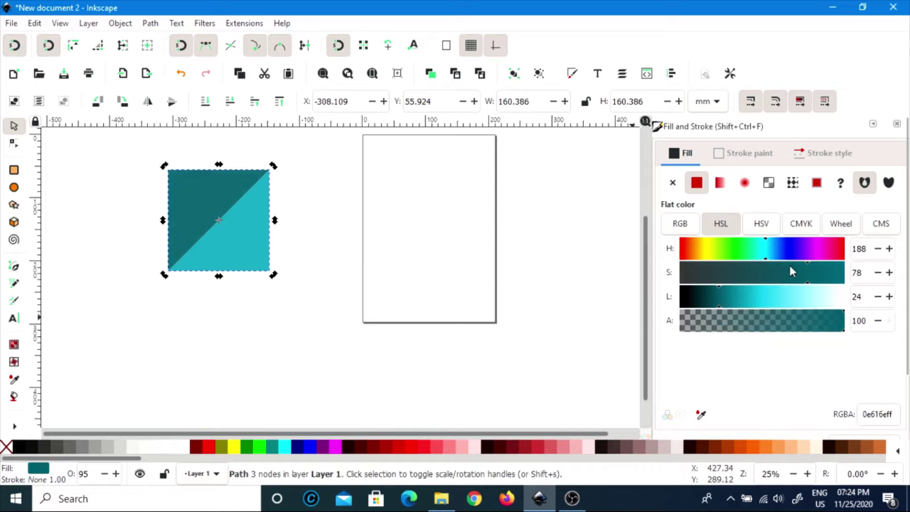
{"action": "left_click", "coordinate": [254, 252]}
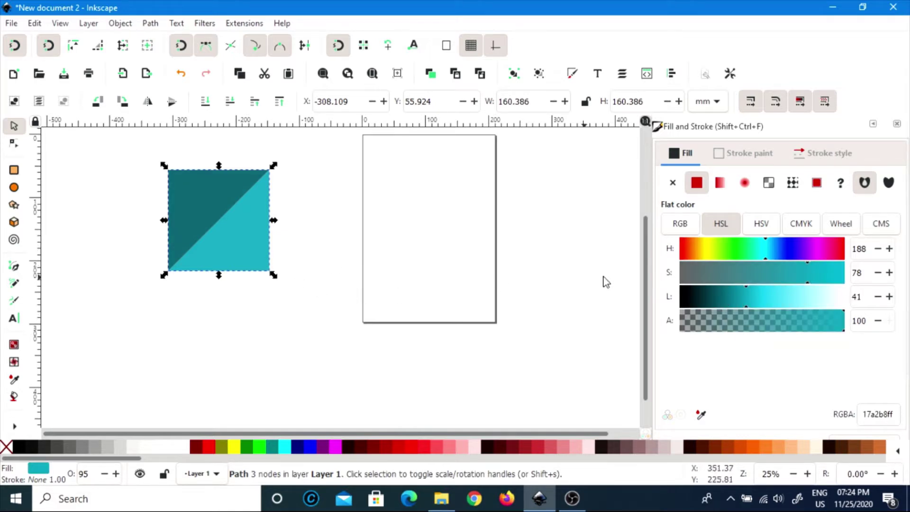
{"action": "left_click", "coordinate": [768, 295]}
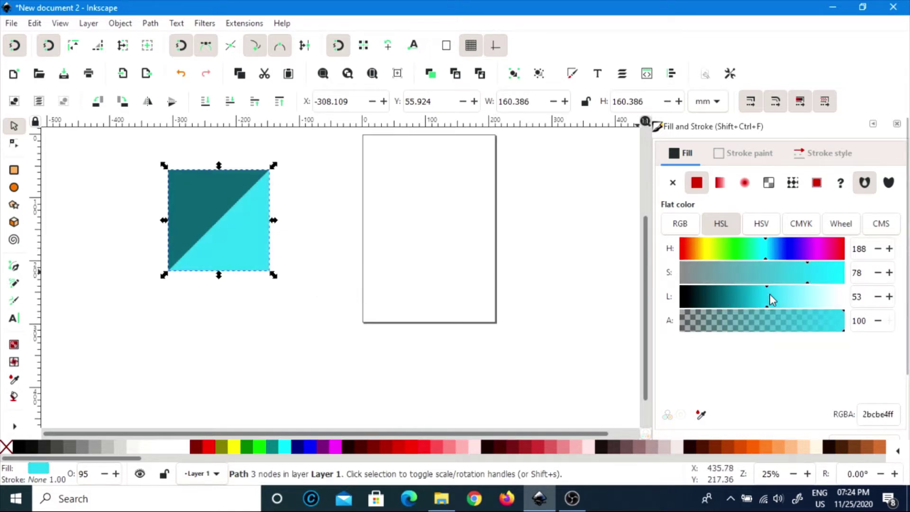
{"action": "left_click", "coordinate": [224, 206]}
{"action": "left_click", "coordinate": [731, 298]}
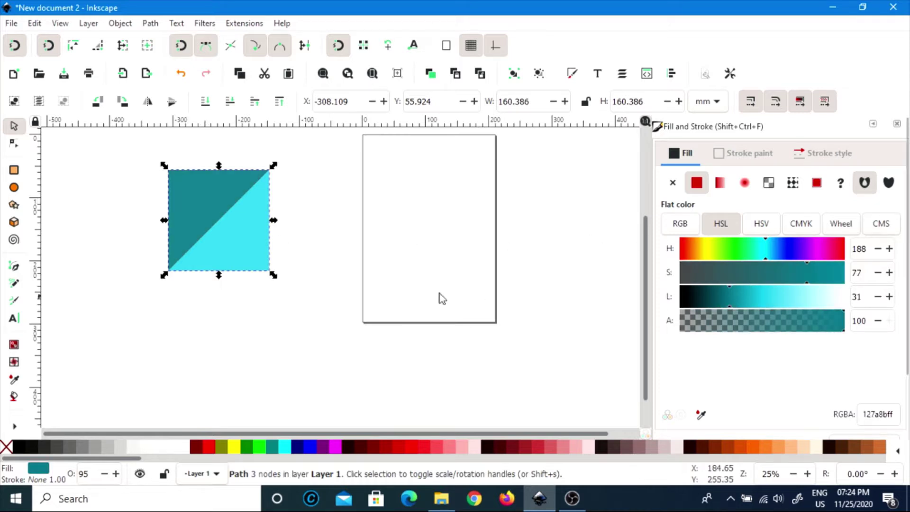
Group the two triangles and rotate the group 135° clockwise into a diamond with its dark half on the right
{"action": "left_click", "coordinate": [254, 253], "text": "shift"}
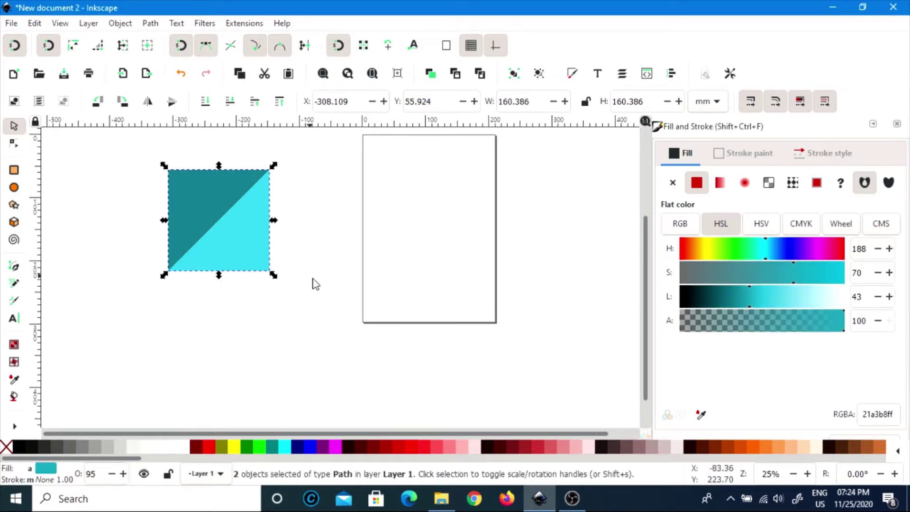
{"action": "left_click", "coordinate": [512, 74]}
{"action": "left_click", "coordinate": [205, 247]}
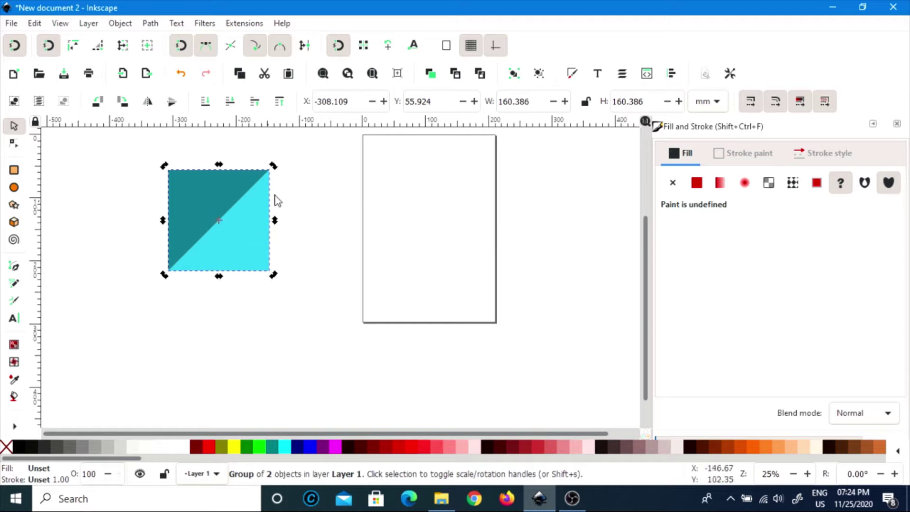
{"action": "left_click_drag", "start_coordinate": [274, 165], "coordinate": [221, 273]}
{"action": "left_click", "coordinate": [323, 257]}
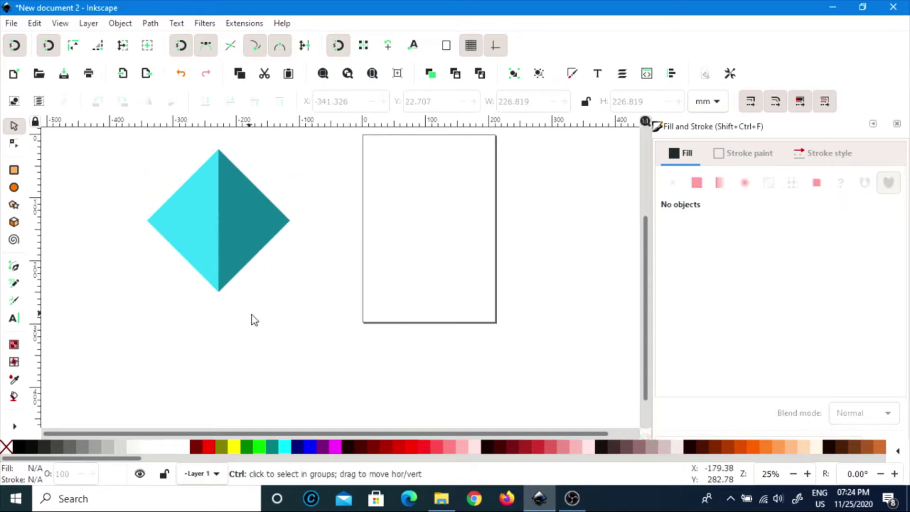
Scale the diamond proportionally down to about 102 mm and move it onto the page's left edge
{"action": "left_click_drag", "start_coordinate": [376, 338], "coordinate": [148, 142]}
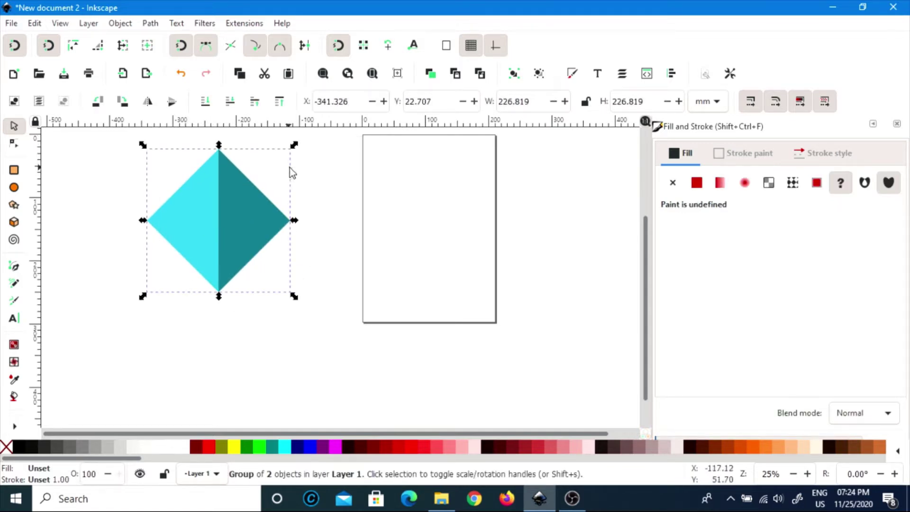
{"action": "left_click_drag", "start_coordinate": [295, 148], "coordinate": [257, 187]}
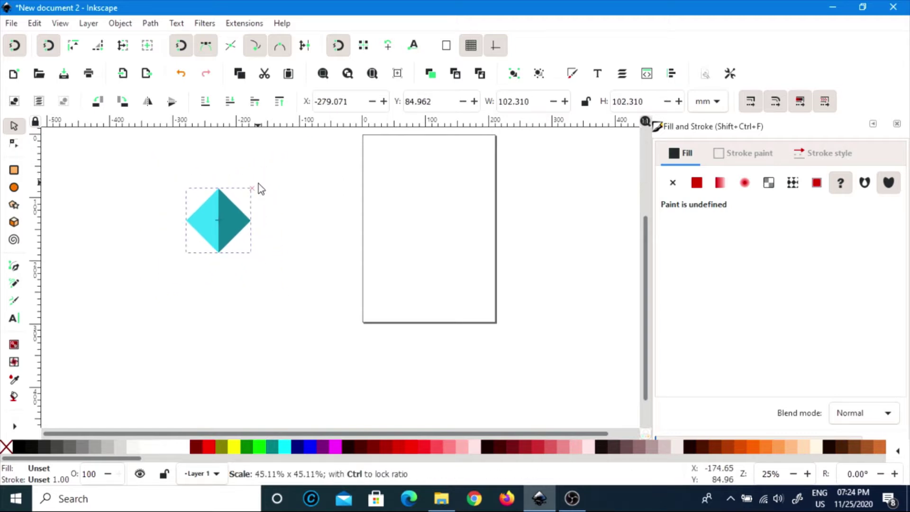
{"action": "key", "text": "5"}
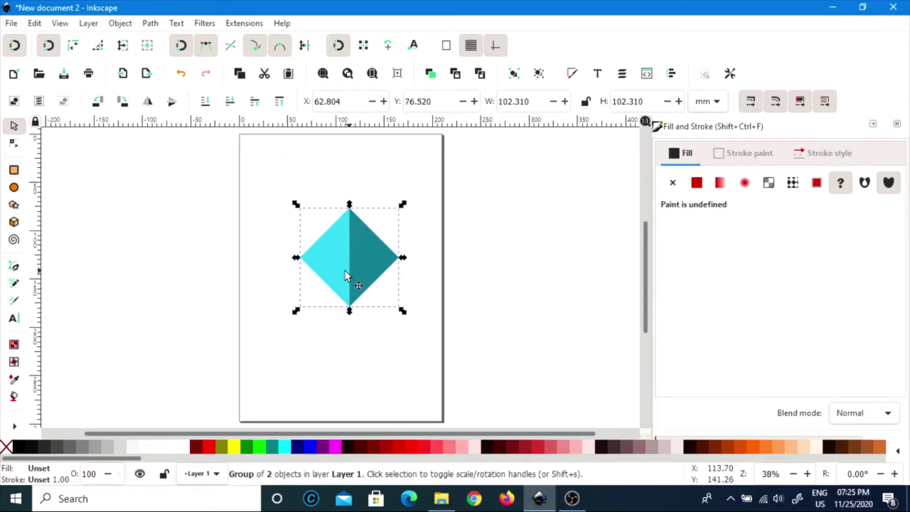
{"action": "left_click_drag", "start_coordinate": [359, 256], "coordinate": [267, 262]}
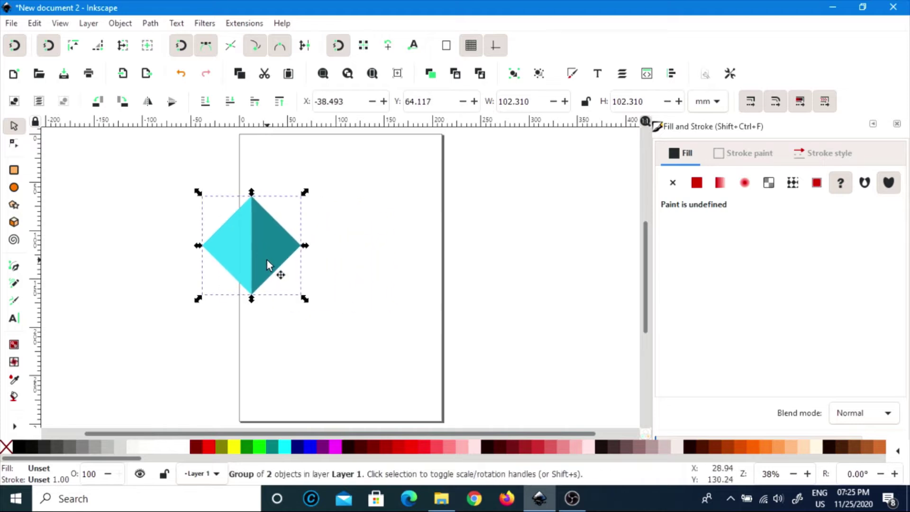
{"action": "left_click", "coordinate": [14, 172]}
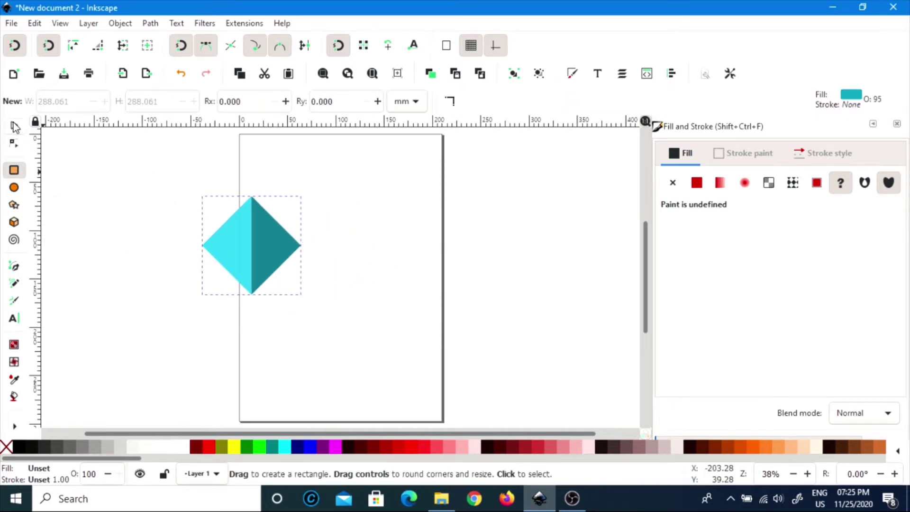
{"action": "left_click", "coordinate": [15, 126]}
Duplicate the diamond, move the copy straight down about 125 mm, and group both diamonds
{"action": "right_click", "coordinate": [243, 256]}
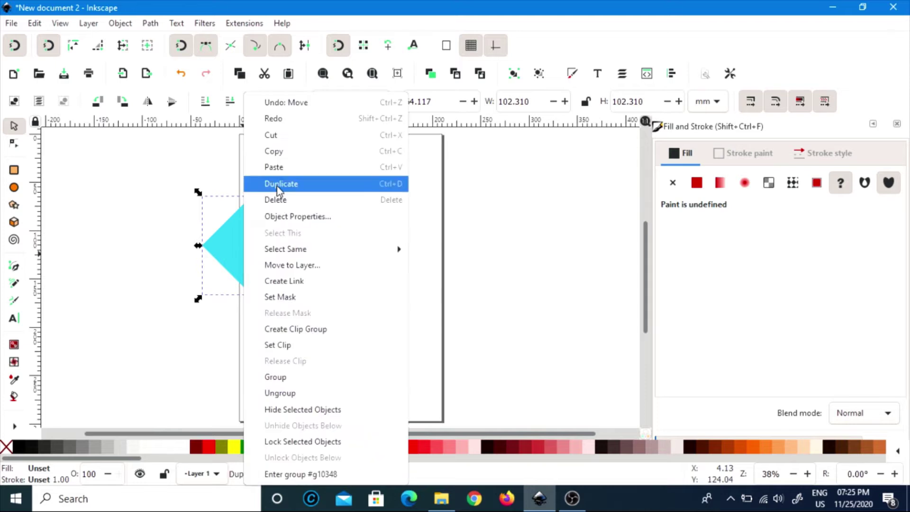
{"action": "left_click", "coordinate": [279, 183]}
{"action": "left_click_drag", "start_coordinate": [251, 246], "coordinate": [276, 366]}
{"action": "scroll", "coordinate": [243, 257], "scroll_direction": "down", "scroll_amount": 1}
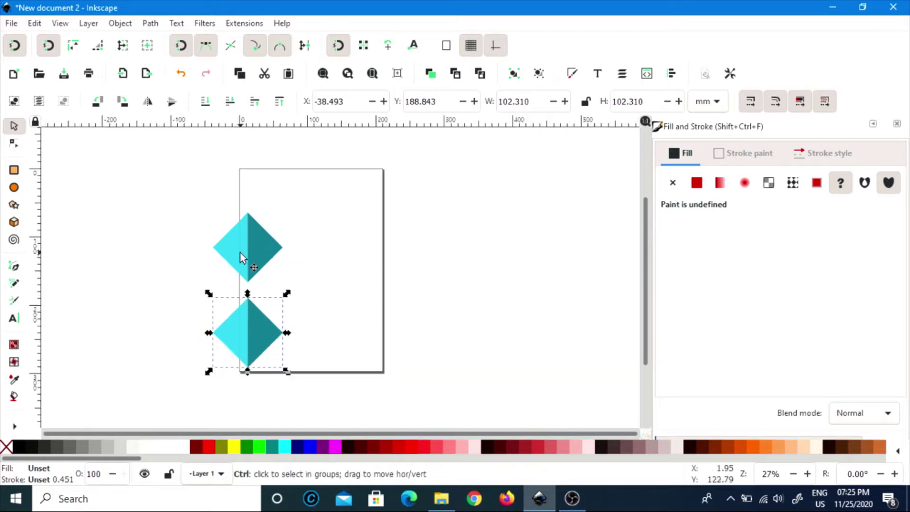
{"action": "left_click_drag", "start_coordinate": [179, 167], "coordinate": [308, 407]}
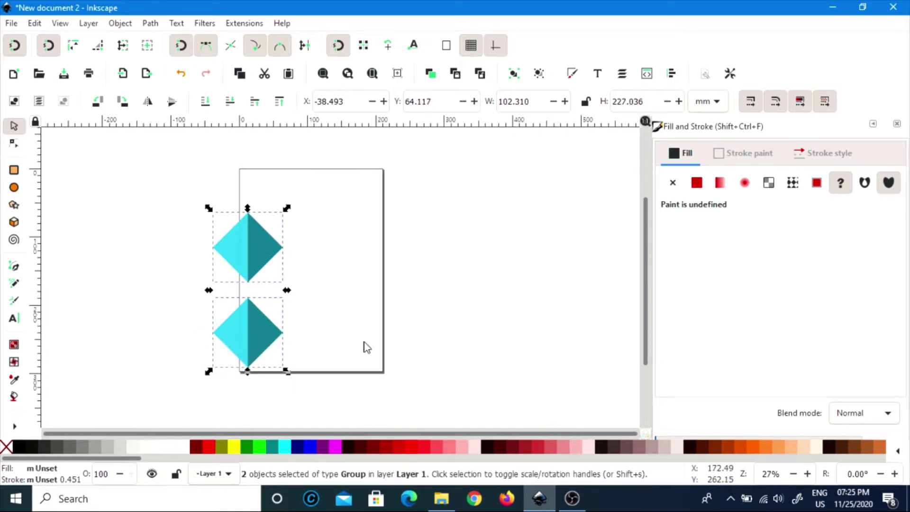
{"action": "left_click", "coordinate": [514, 75]}
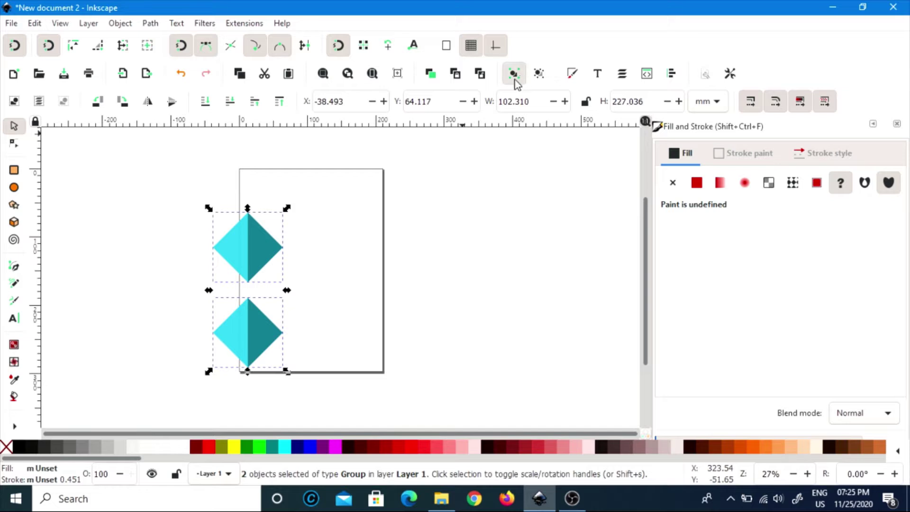
Duplicate the group of two diamonds and rotate the copy 90° clockwise to form a four-diamond cross
{"action": "left_click", "coordinate": [258, 237]}
{"action": "right_click", "coordinate": [258, 238]}
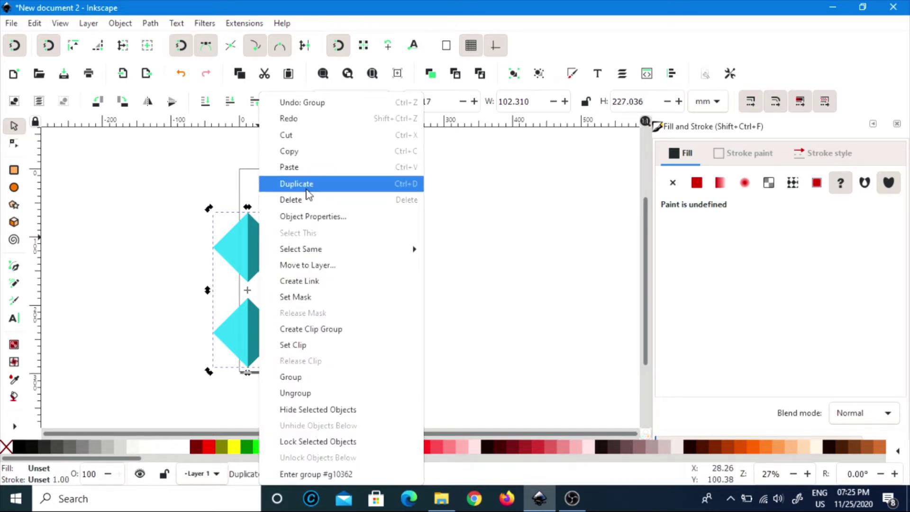
{"action": "left_click", "coordinate": [268, 183]}
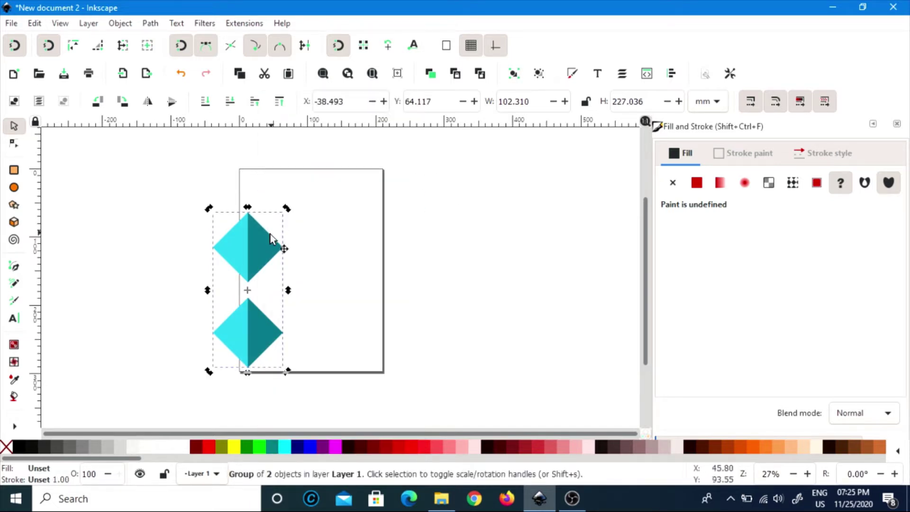
{"action": "left_click", "coordinate": [123, 102]}
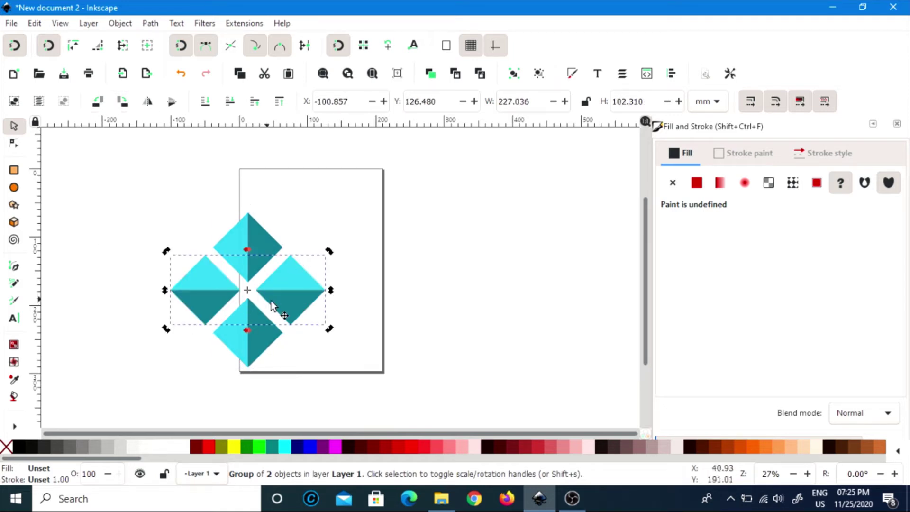
Ungroup the horizontal pair of diamonds and rotate each 90° counter-clockwise so its dark half faces right
{"action": "left_click", "coordinate": [537, 74]}
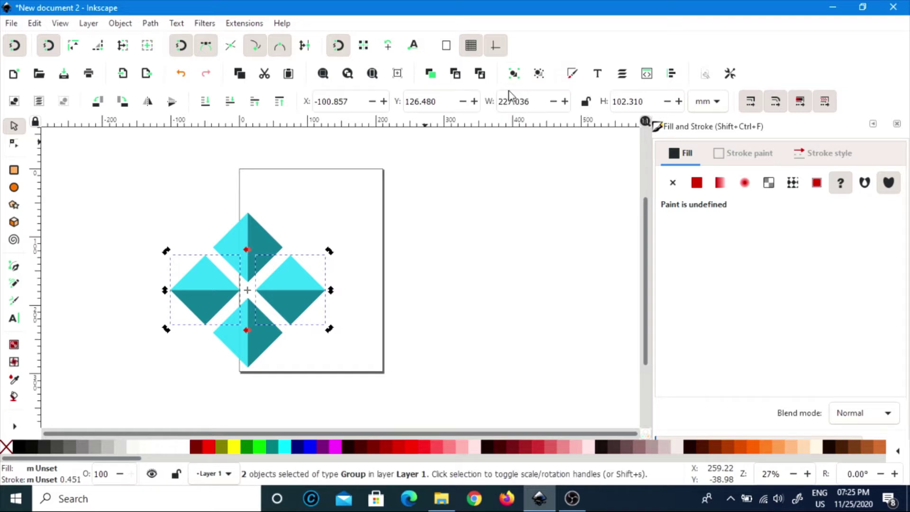
{"action": "left_click", "coordinate": [369, 314]}
{"action": "left_click", "coordinate": [300, 310]}
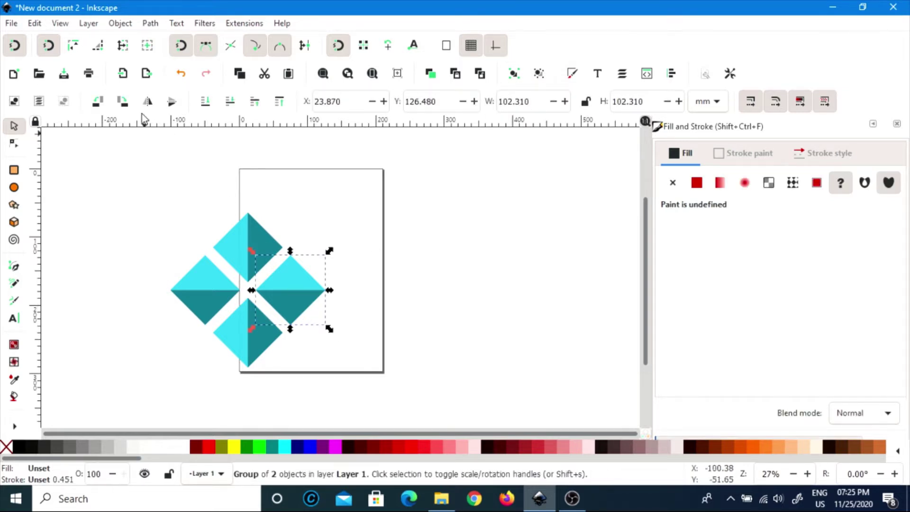
{"action": "left_click", "coordinate": [99, 101]}
{"action": "left_click", "coordinate": [200, 292]}
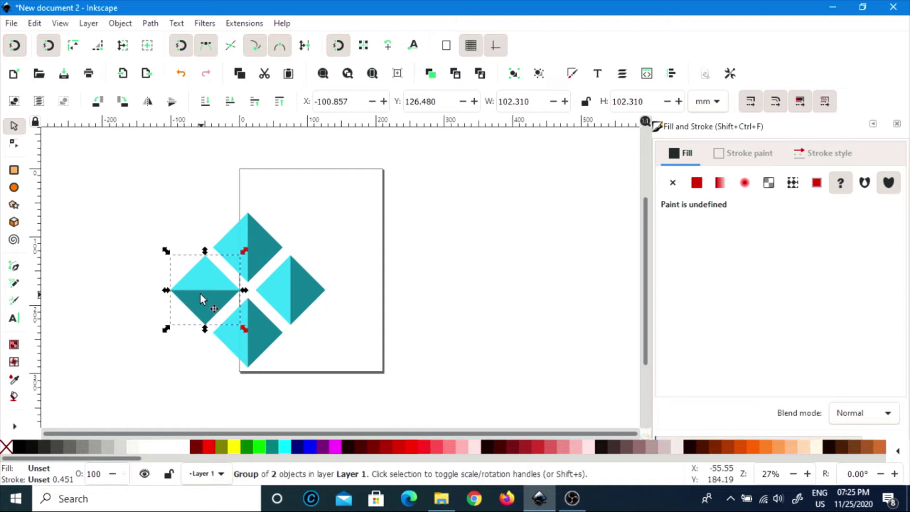
{"action": "left_click", "coordinate": [100, 101]}
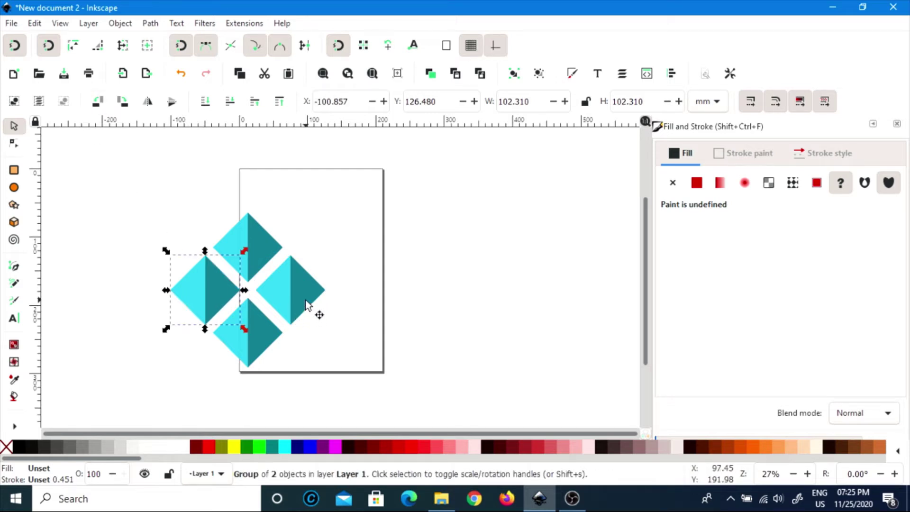
Group the two side diamonds of the cross together again
{"action": "left_click", "coordinate": [303, 317]}
{"action": "left_click", "coordinate": [206, 289], "text": "shift"}
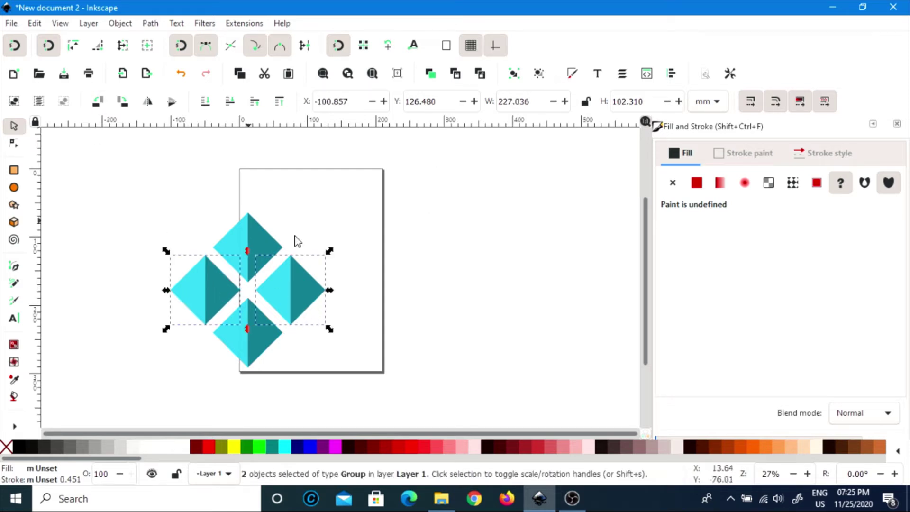
{"action": "left_click", "coordinate": [514, 73]}
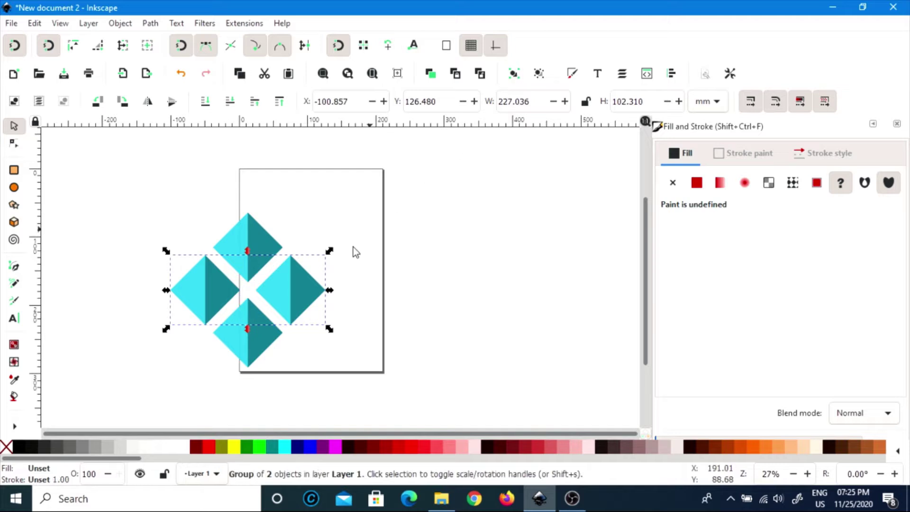
Set the opacity of both diamond groups in the cross to 60%, then fine-tune it to about 62%
{"action": "left_click", "coordinate": [250, 246], "text": "shift"}
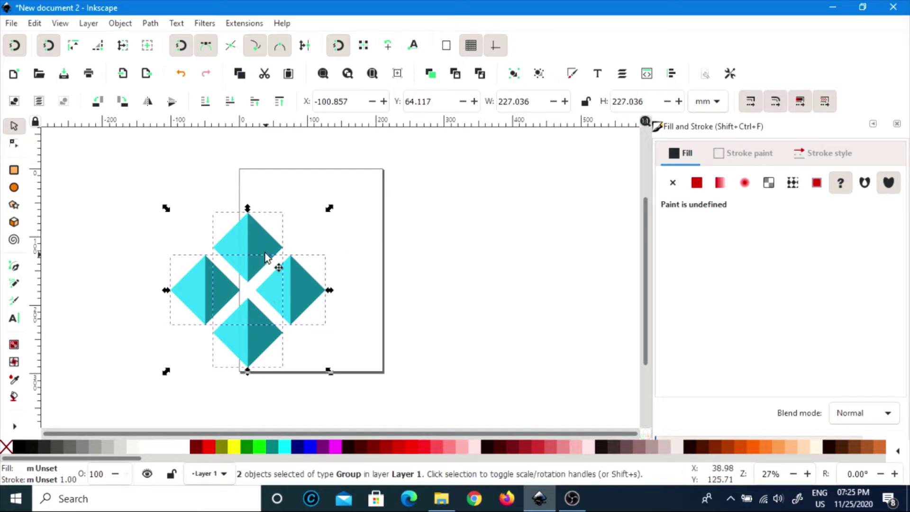
{"action": "right_click", "coordinate": [275, 265]}
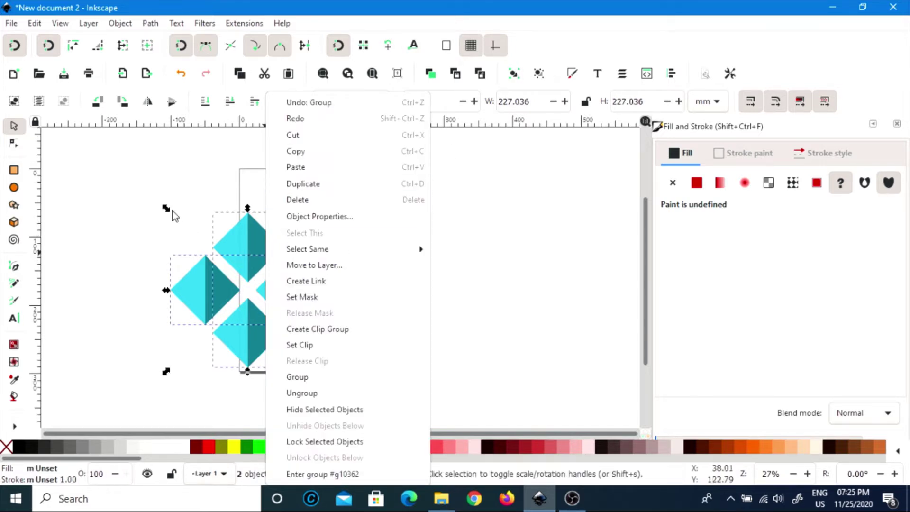
{"action": "left_click", "coordinate": [217, 182]}
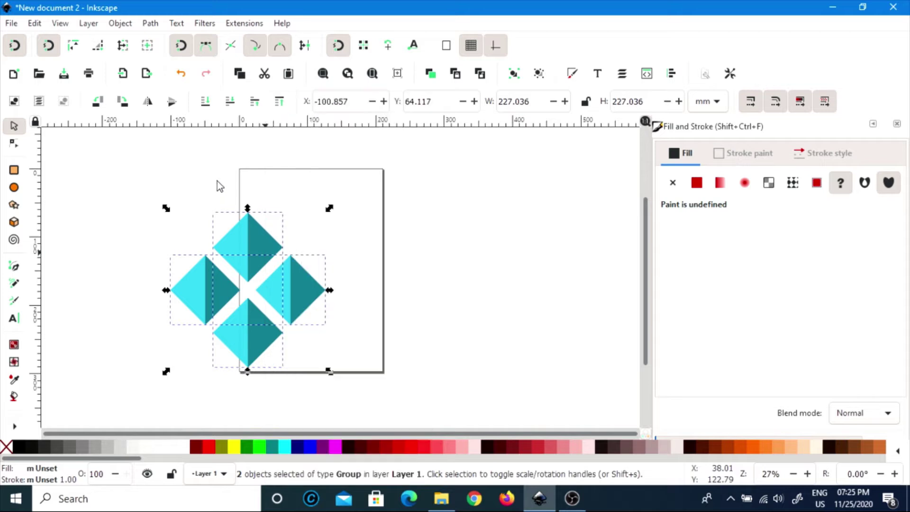
{"action": "left_click", "coordinate": [103, 474]}
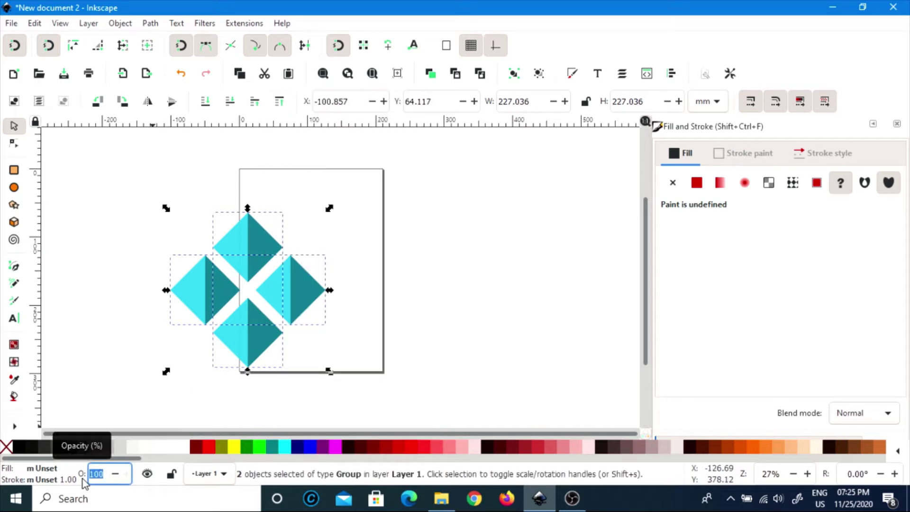
{"action": "type", "text": "60"}
{"action": "key", "text": "Return"}
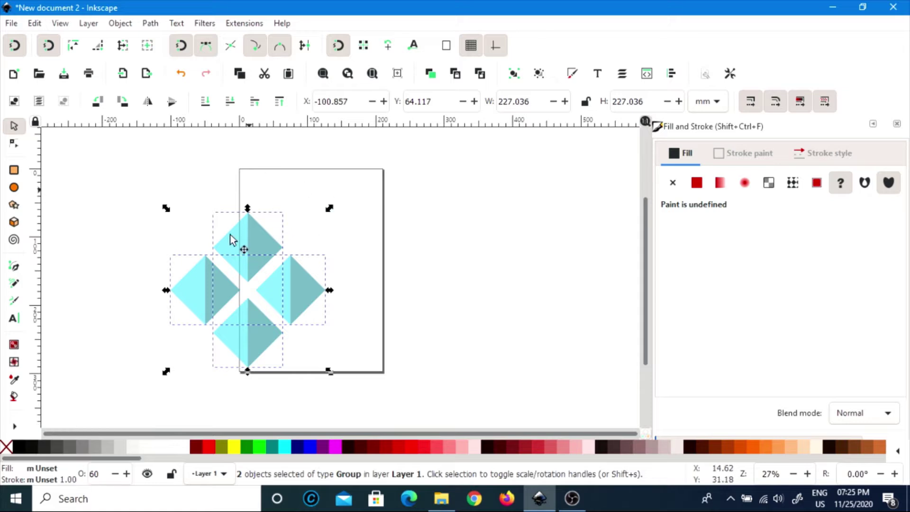
{"action": "scroll", "coordinate": [733, 254], "scroll_direction": "down", "scroll_amount": 2}
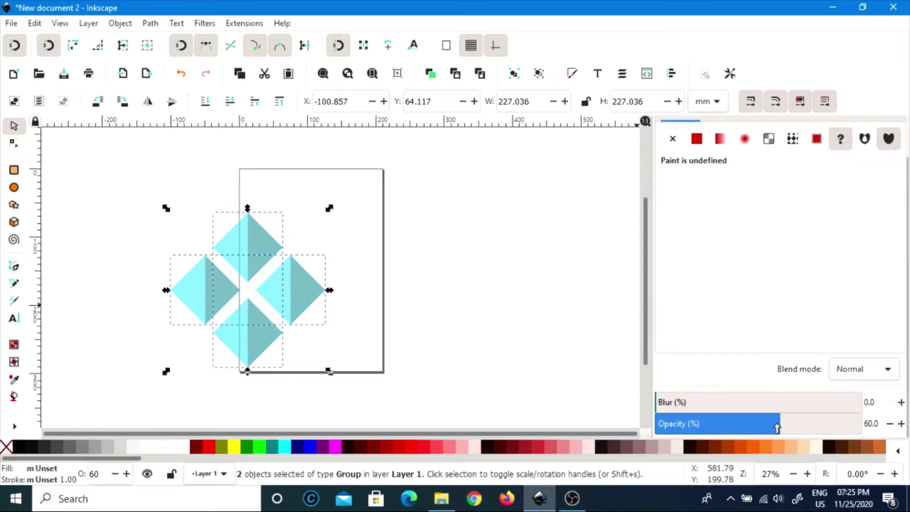
{"action": "mouse_move", "coordinate": [779, 429]}
{"action": "left_mouse_down"}
{"action": "mouse_move", "coordinate": [751, 429]}
{"action": "mouse_move", "coordinate": [782, 432]}
{"action": "left_mouse_up"}
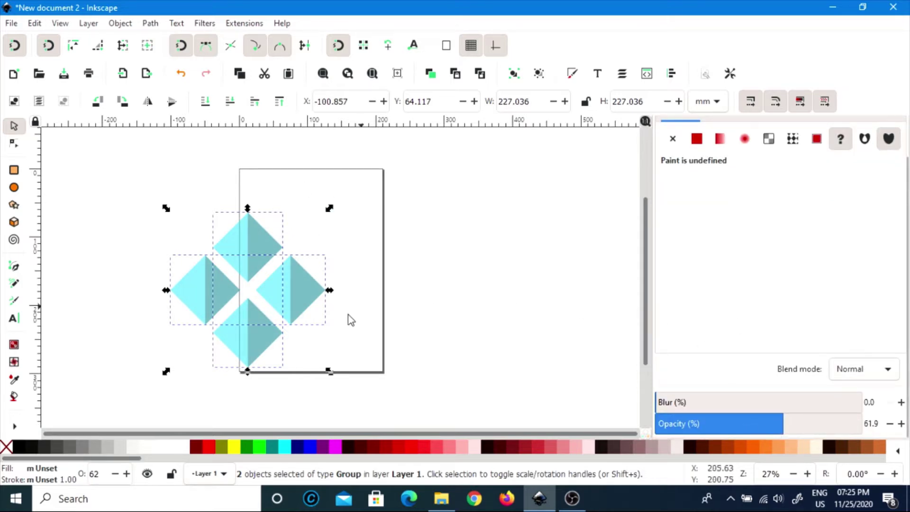
Duplicate the four-diamond cross three times, moving each copy about 125 mm to the right of the previous one
{"action": "right_click", "coordinate": [300, 282]}
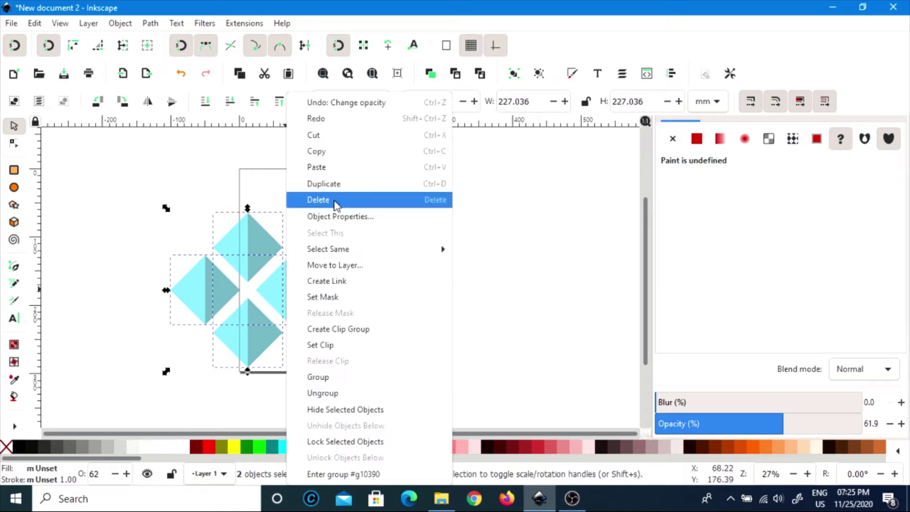
{"action": "left_click", "coordinate": [331, 189]}
{"action": "left_click_drag", "start_coordinate": [284, 291], "coordinate": [377, 295]}
{"action": "right_click", "coordinate": [368, 296]}
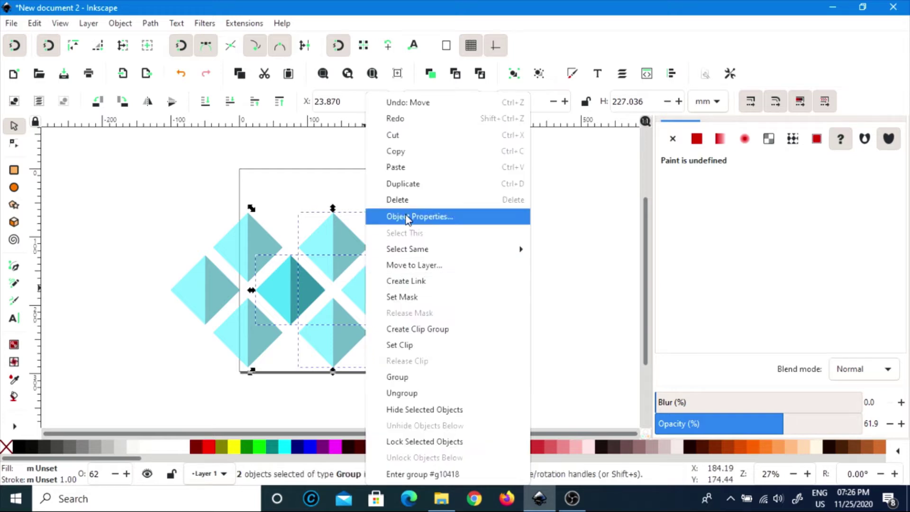
{"action": "left_click", "coordinate": [412, 190]}
{"action": "left_click_drag", "start_coordinate": [361, 292], "coordinate": [454, 296]}
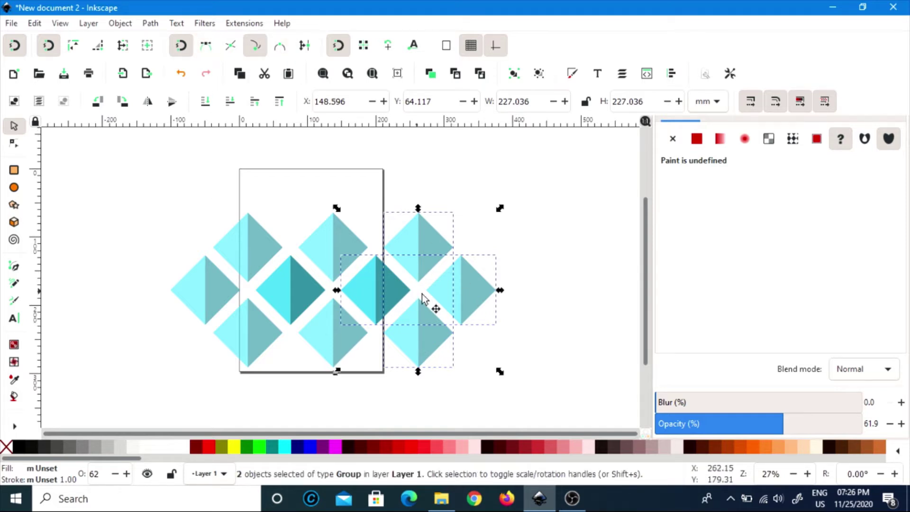
{"action": "right_click", "coordinate": [450, 288]}
{"action": "left_click", "coordinate": [478, 184]}
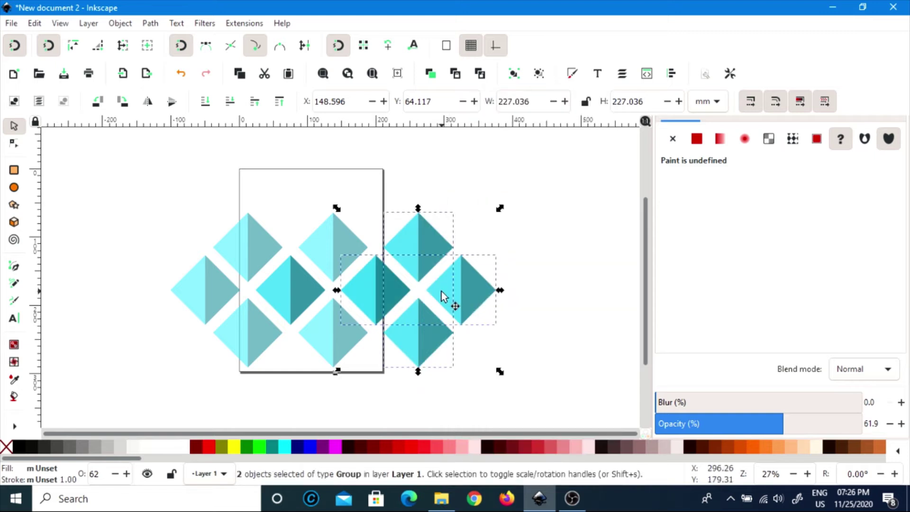
{"action": "left_click_drag", "start_coordinate": [441, 291], "coordinate": [535, 290]}
Duplicate the cross again and place a copy about 125 mm straight below the fourth cross of the row
{"action": "right_click", "coordinate": [532, 290]}
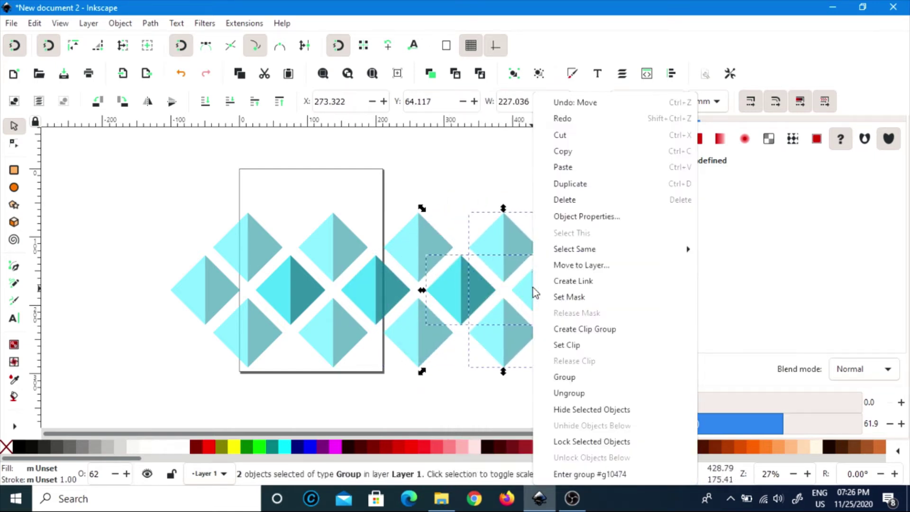
{"action": "left_click", "coordinate": [570, 184]}
{"action": "scroll", "coordinate": [321, 308], "scroll_direction": "down", "scroll_amount": 3}
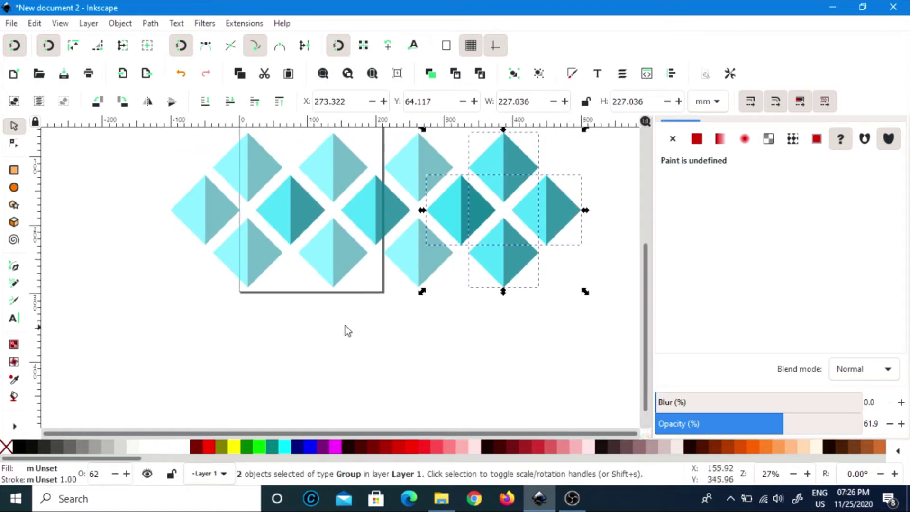
{"action": "scroll", "coordinate": [290, 306], "scroll_direction": "down", "scroll_amount": 1}
{"action": "left_click_drag", "start_coordinate": [457, 237], "coordinate": [461, 301]}
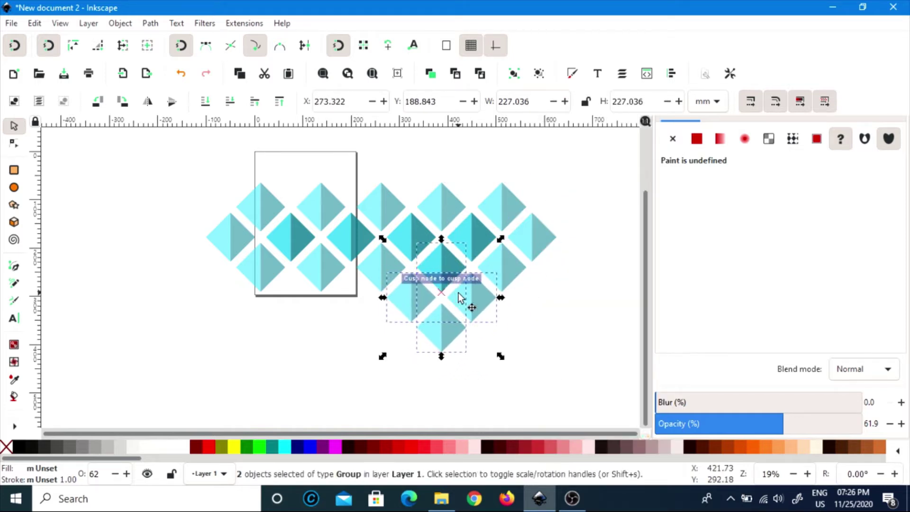
Place further copies of the lower cross beneath the row, each about 250 mm to the left of the previous one
{"action": "left_click", "coordinate": [434, 320], "text": "ctrl"}
{"action": "scroll", "coordinate": [427, 333], "scroll_direction": "down", "scroll_amount": 1}
{"action": "scroll", "coordinate": [460, 327], "scroll_direction": "up", "scroll_amount": 3}
{"action": "left_click", "coordinate": [485, 349]}
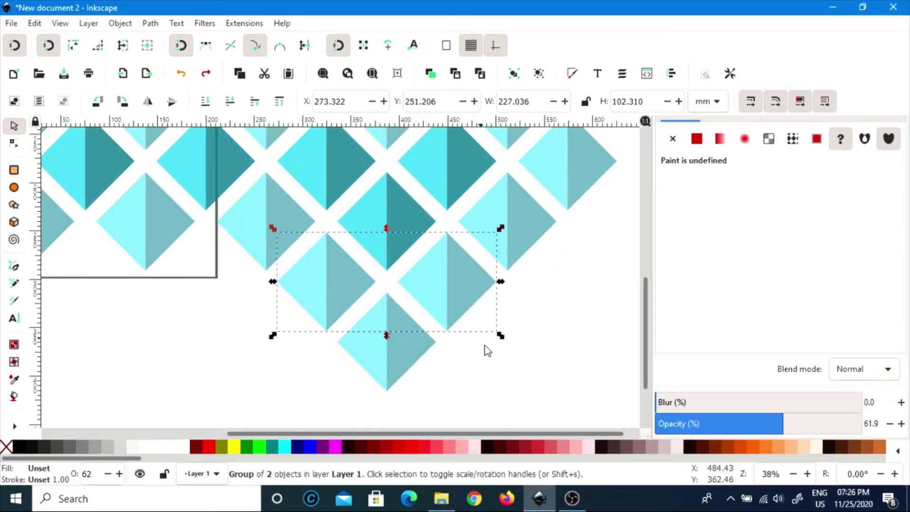
{"action": "right_click", "coordinate": [397, 264]}
{"action": "key", "text": "Escape"}
{"action": "left_click_drag", "start_coordinate": [384, 225], "coordinate": [240, 290]}
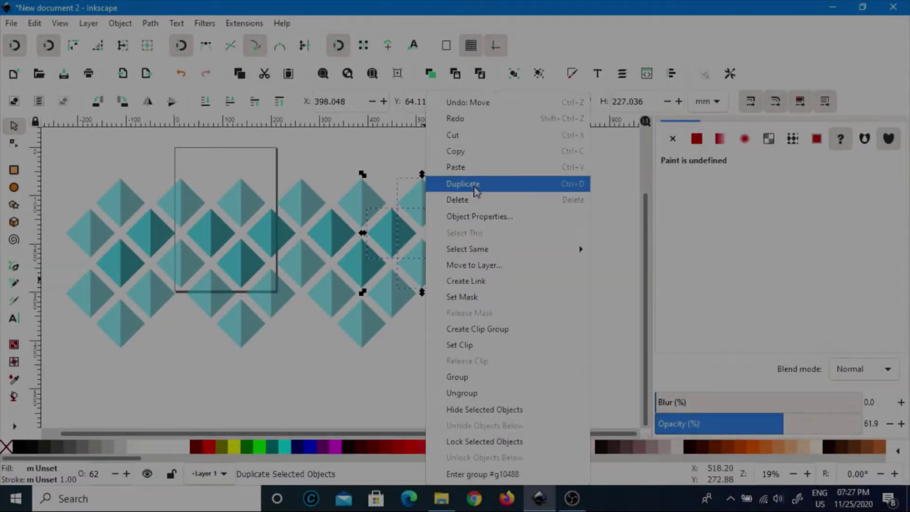
Duplicate the rightmost cross of the row and move the copy straight up about 125 mm
{"action": "left_click", "coordinate": [417, 183]}
{"action": "left_click_drag", "start_coordinate": [422, 252], "coordinate": [422, 193]}
{"action": "left_click", "coordinate": [520, 220]}
{"action": "scroll", "coordinate": [358, 303], "scroll_direction": "down", "scroll_amount": 2}
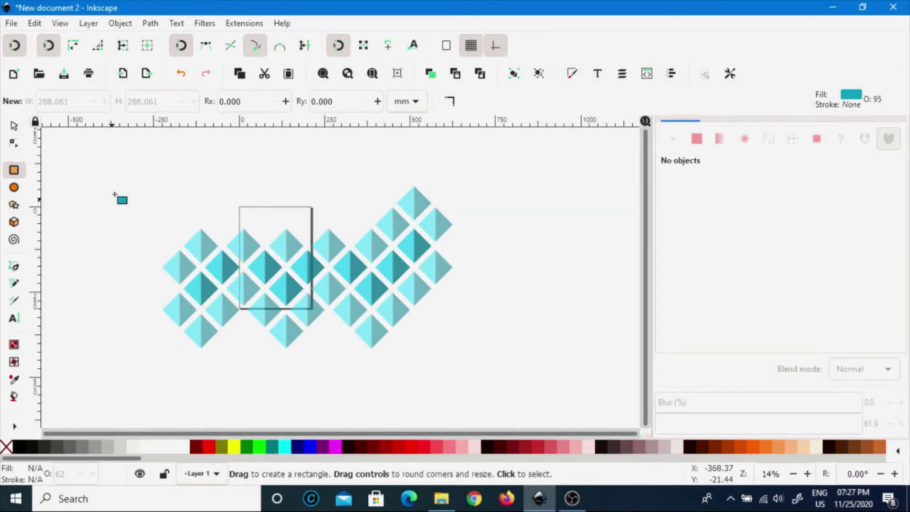
Draw a background rectangle about 1179 × 684 mm covering the entire diamond pattern
{"action": "left_click_drag", "start_coordinate": [95, 157], "coordinate": [112, 215]}
{"action": "mouse_move", "coordinate": [125, 269]}
{"action": "left_mouse_down"}
{"action": "mouse_move", "coordinate": [414, 347]}
{"action": "mouse_move", "coordinate": [505, 341]}
{"action": "mouse_move", "coordinate": [505, 311]}
{"action": "mouse_move", "coordinate": [497, 391]}
{"action": "left_mouse_up"}
{"action": "left_click", "coordinate": [15, 126]}
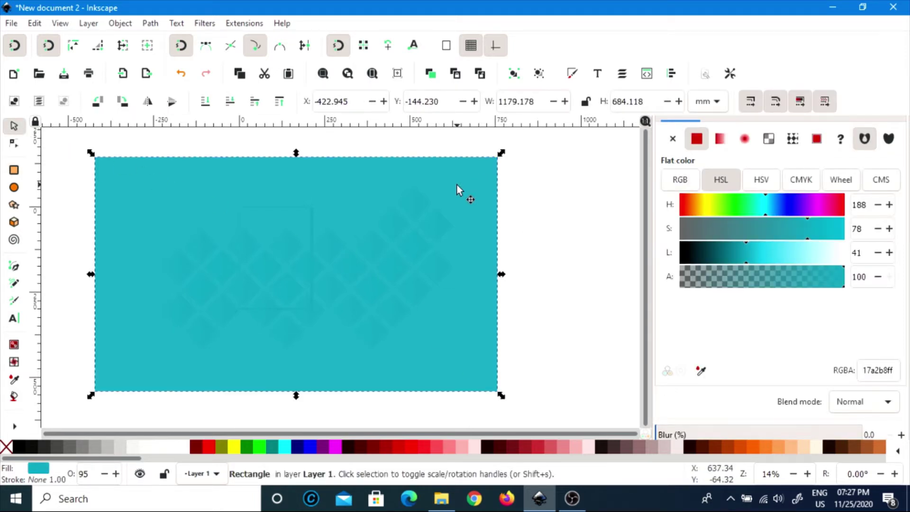
Send the background rectangle behind the diamonds and make its fill black
{"action": "key", "text": "End"}
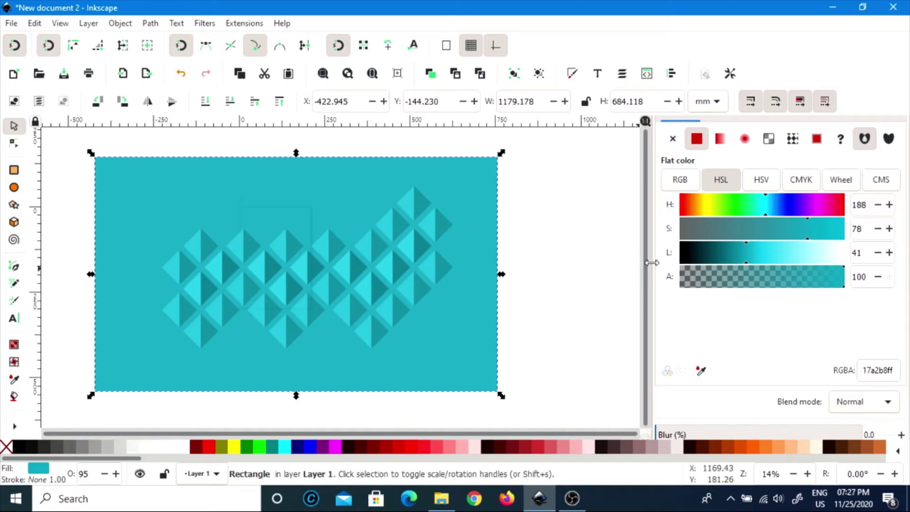
{"action": "left_click_drag", "start_coordinate": [711, 259], "coordinate": [656, 261]}
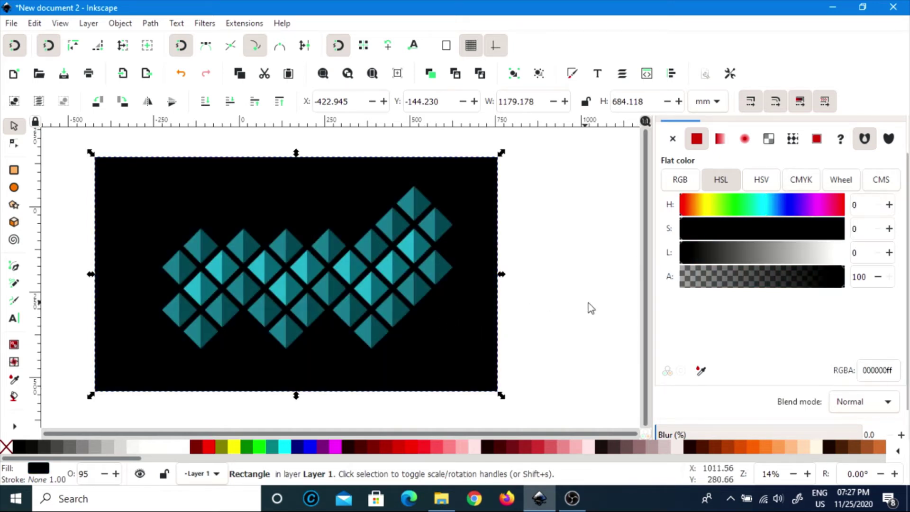
{"action": "left_click", "coordinate": [560, 300]}
Select all the diamond groups over the background and ungroup them into individual triangle paths
{"action": "left_click_drag", "start_coordinate": [570, 365], "coordinate": [149, 167]}
{"action": "left_click", "coordinate": [539, 73]}
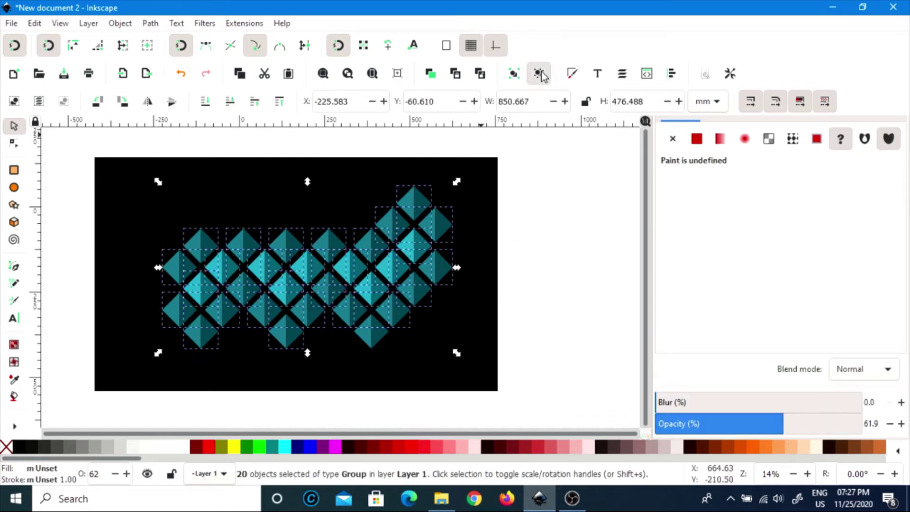
{"action": "left_click", "coordinate": [612, 248]}
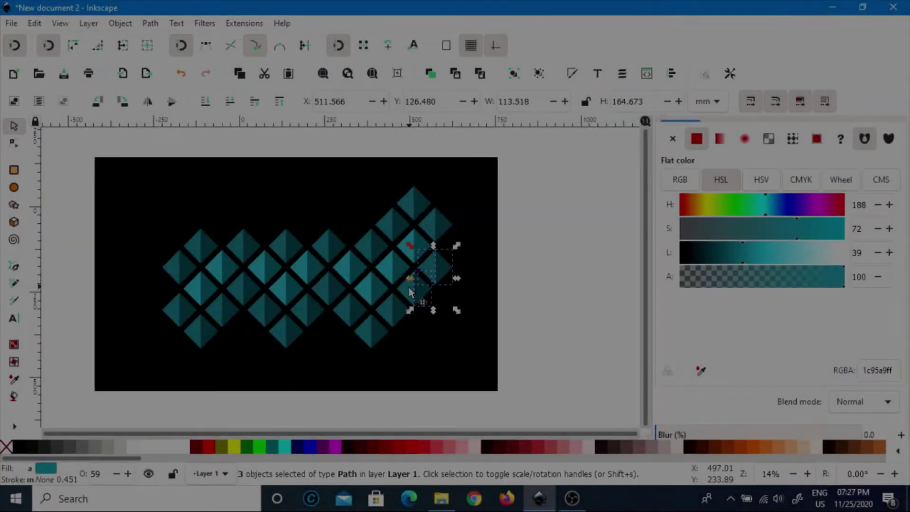
Delete the eight triangles of the four-diamond cross at the right end of the row, below the raised cross
{"action": "left_click", "coordinate": [407, 293]}
{"action": "left_click", "coordinate": [421, 248], "text": "shift"}
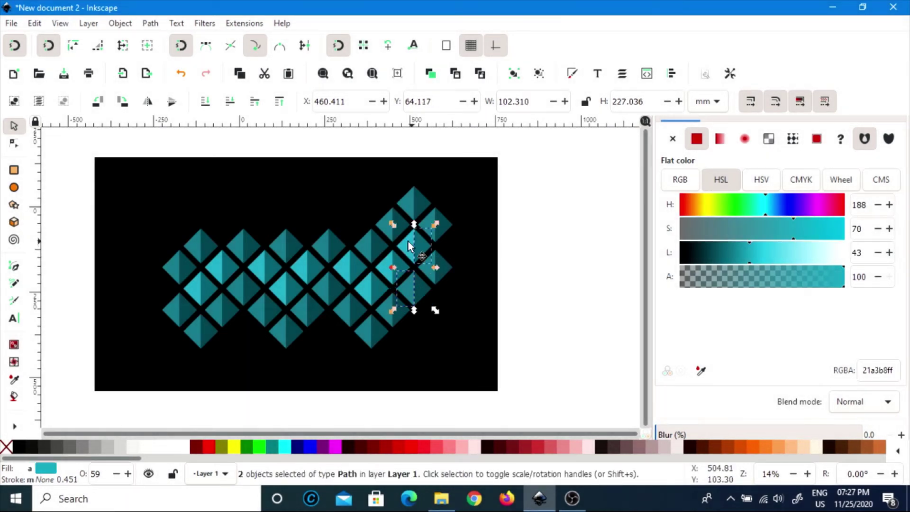
{"action": "left_click", "coordinate": [398, 268], "text": "shift"}
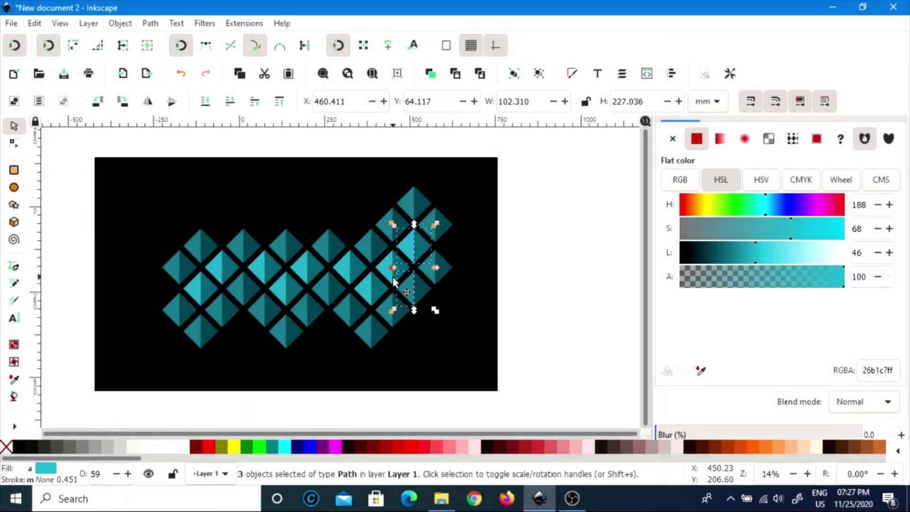
{"action": "left_click", "coordinate": [393, 277], "text": "shift"}
{"action": "left_click", "coordinate": [401, 283], "text": "shift"}
{"action": "left_click", "coordinate": [428, 280], "text": "shift"}
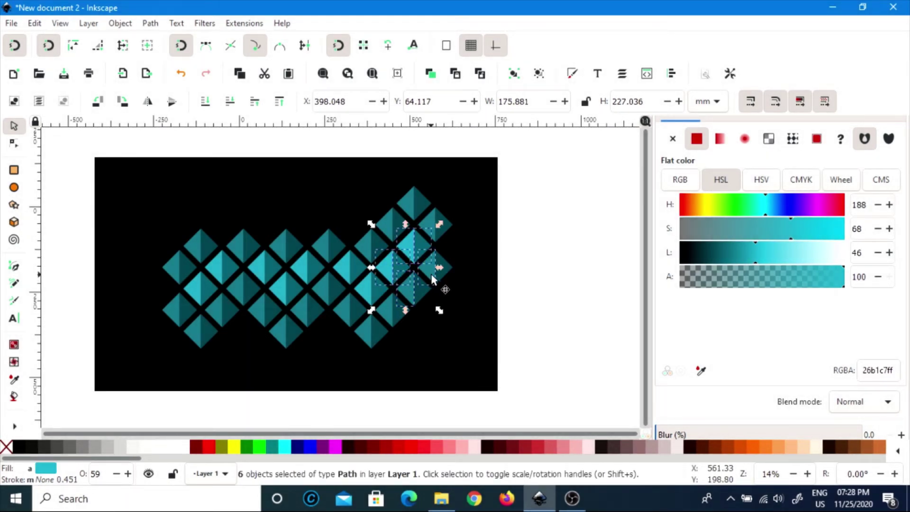
{"action": "left_click", "coordinate": [440, 283], "text": "shift"}
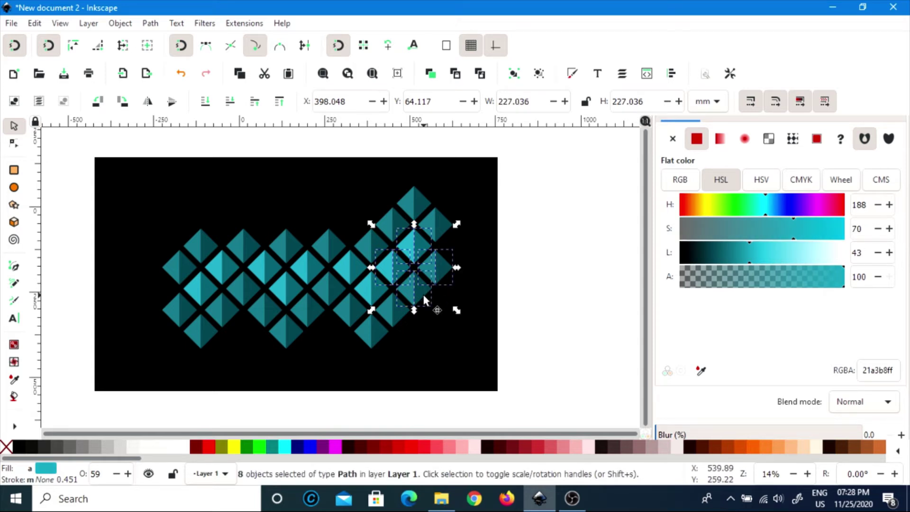
{"action": "key", "text": "Delete"}
Delete the bottom diamond of the raised cross and the adjoining diamond to its lower left, both triangle halves of each
{"action": "left_click", "coordinate": [429, 244]}
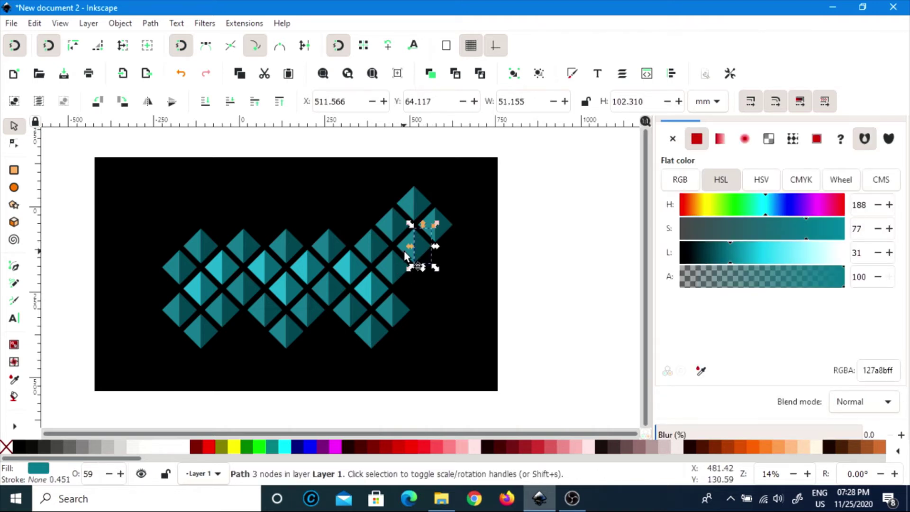
{"action": "scroll", "coordinate": [406, 255], "scroll_direction": "up", "scroll_amount": 2, "text": "ctrl"}
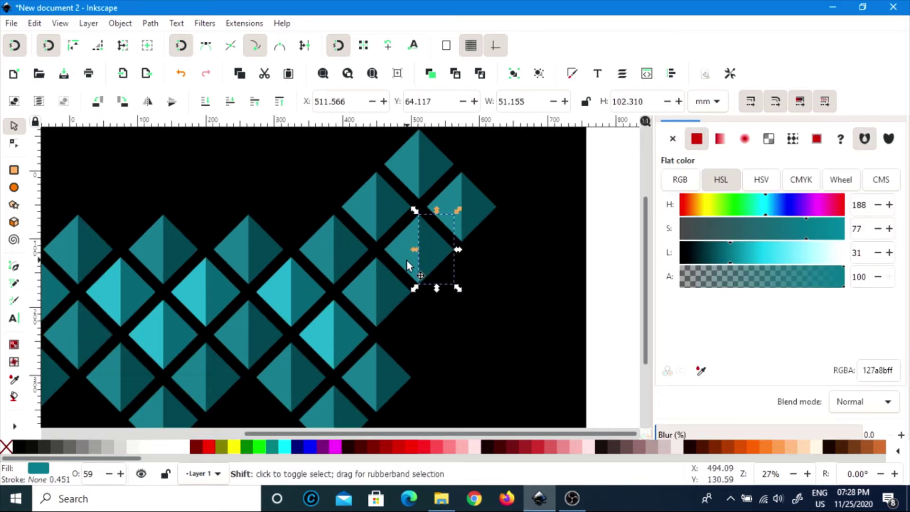
{"action": "left_click", "coordinate": [406, 261], "text": "shift"}
{"action": "left_click", "coordinate": [390, 302], "text": "shift"}
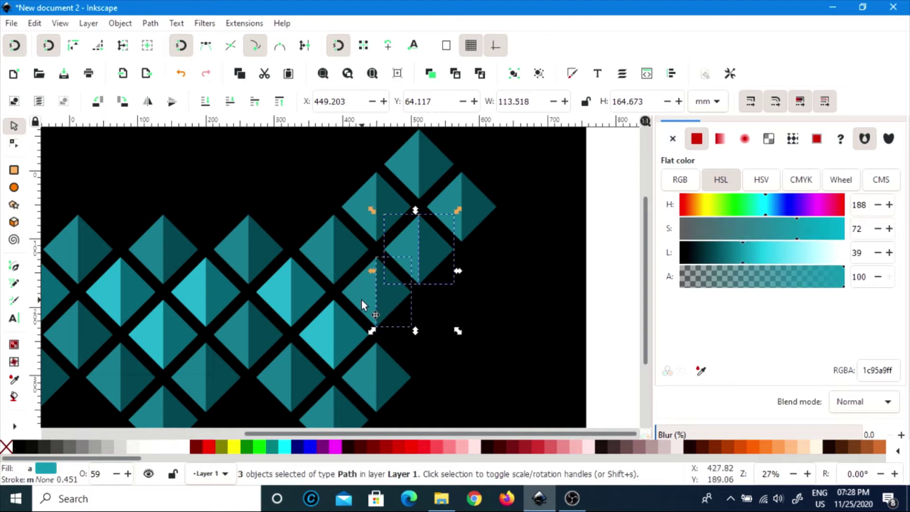
{"action": "left_click", "coordinate": [357, 296], "text": "shift"}
{"action": "key", "text": "Delete"}
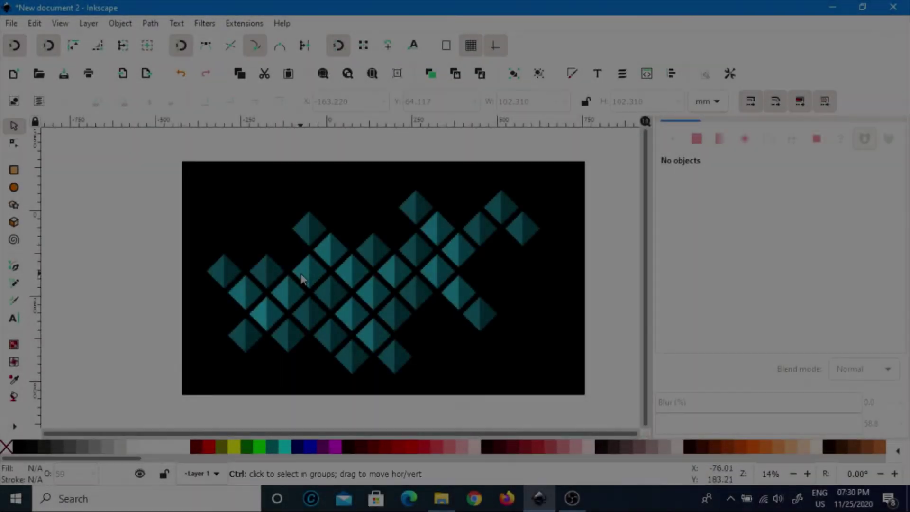
Narrow the black background rectangle from its right and left sides to a width of about 1063 mm
{"action": "scroll", "coordinate": [303, 284], "scroll_direction": "down", "scroll_amount": 2, "text": "ctrl"}
{"action": "scroll", "coordinate": [365, 325], "scroll_direction": "up", "scroll_amount": 1, "text": "ctrl"}
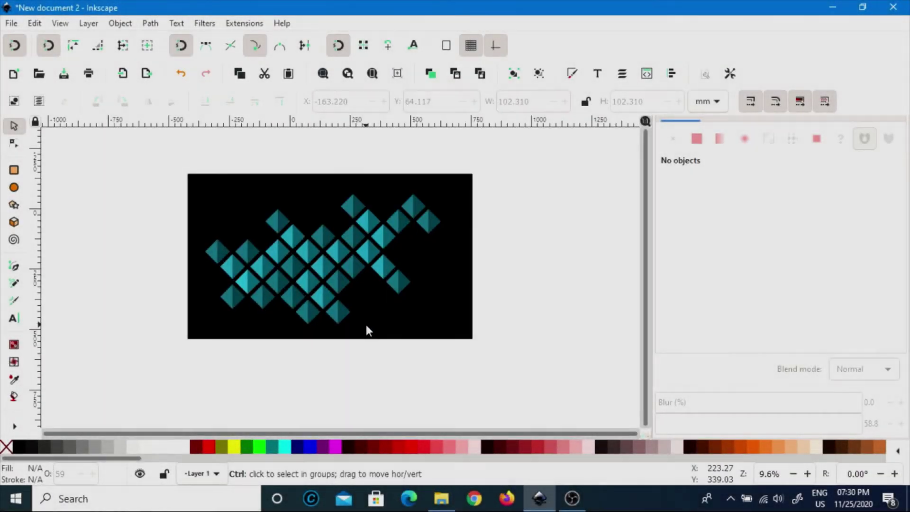
{"action": "scroll", "coordinate": [420, 255], "scroll_direction": "up", "scroll_amount": 1, "text": "ctrl"}
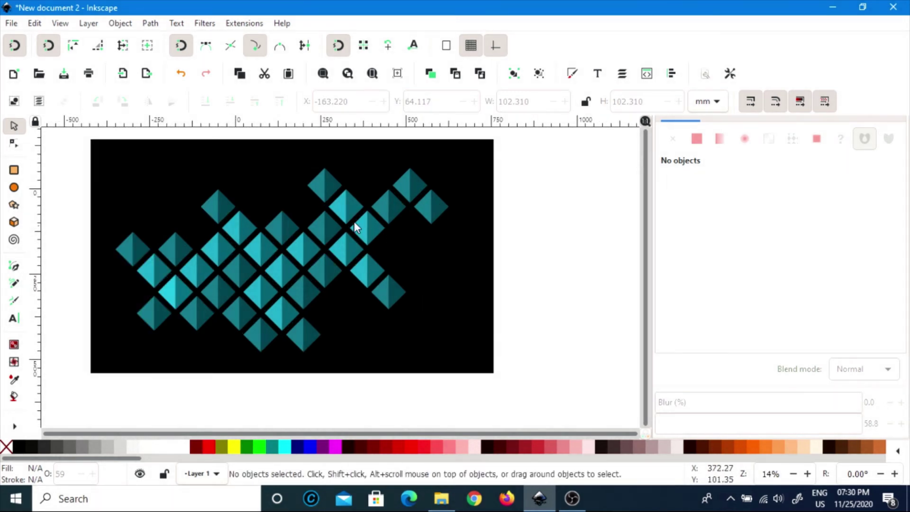
{"action": "left_click", "coordinate": [426, 316]}
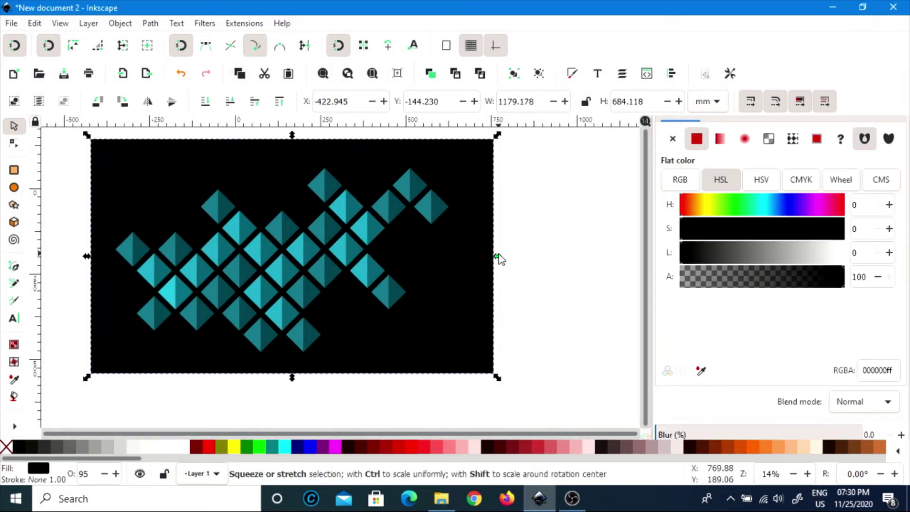
{"action": "left_click_drag", "start_coordinate": [499, 255], "coordinate": [468, 206]}
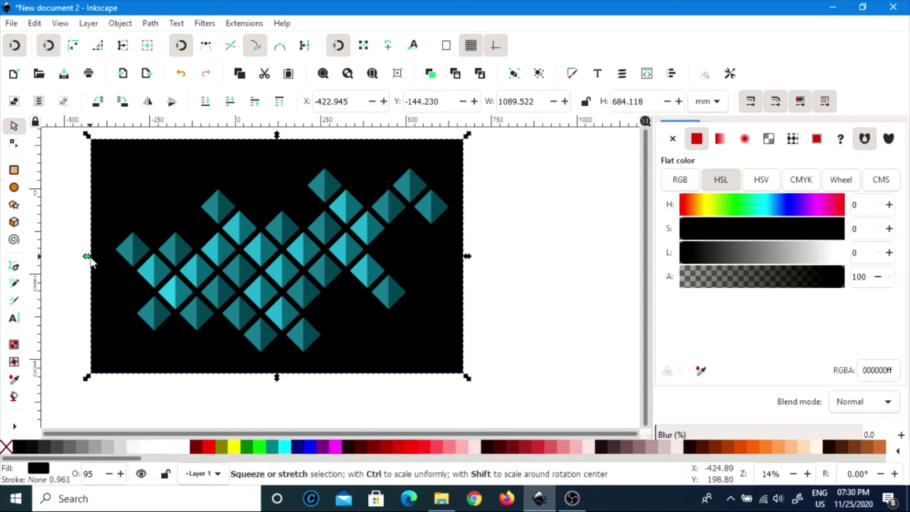
{"action": "mouse_move", "coordinate": [90, 258]}
{"action": "left_mouse_down"}
{"action": "mouse_move", "coordinate": [122, 249]}
{"action": "mouse_move", "coordinate": [112, 251]}
{"action": "mouse_move", "coordinate": [124, 280]}
{"action": "mouse_move", "coordinate": [100, 297]}
{"action": "left_mouse_up"}
{"action": "left_click", "coordinate": [543, 382]}
{"action": "scroll", "coordinate": [478, 336], "scroll_direction": "down", "scroll_amount": 2}
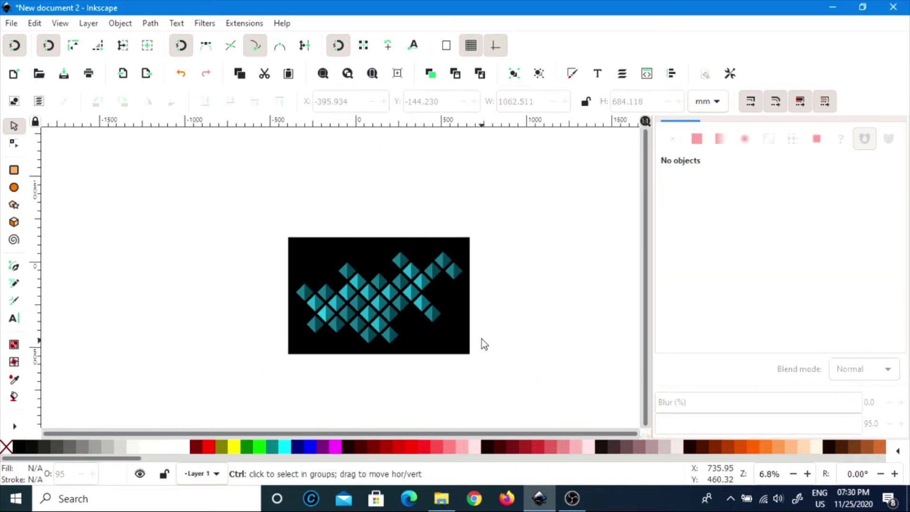
Select all the diamond triangles without the background and set their opacity to 100%
{"action": "scroll", "coordinate": [421, 284], "scroll_direction": "up", "scroll_amount": 1}
{"action": "scroll", "coordinate": [435, 358], "scroll_direction": "up", "scroll_amount": 1}
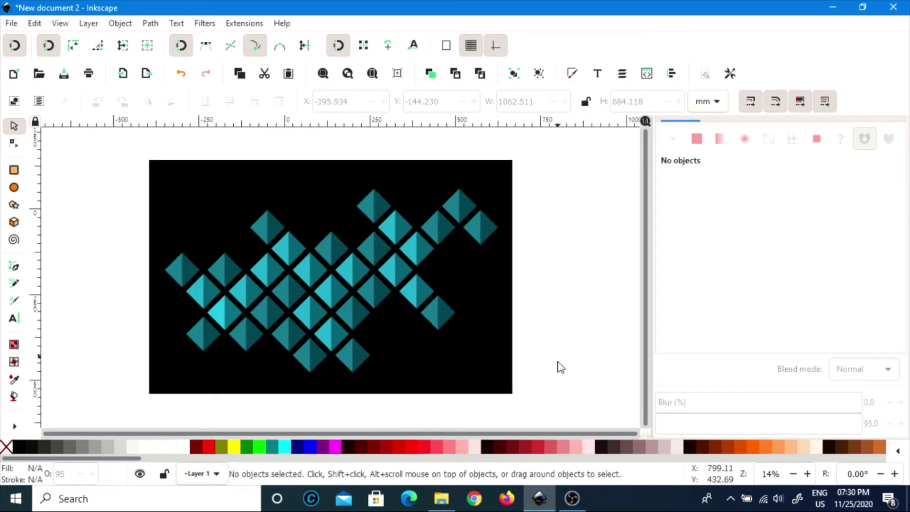
{"action": "left_click_drag", "start_coordinate": [559, 364], "coordinate": [149, 181]}
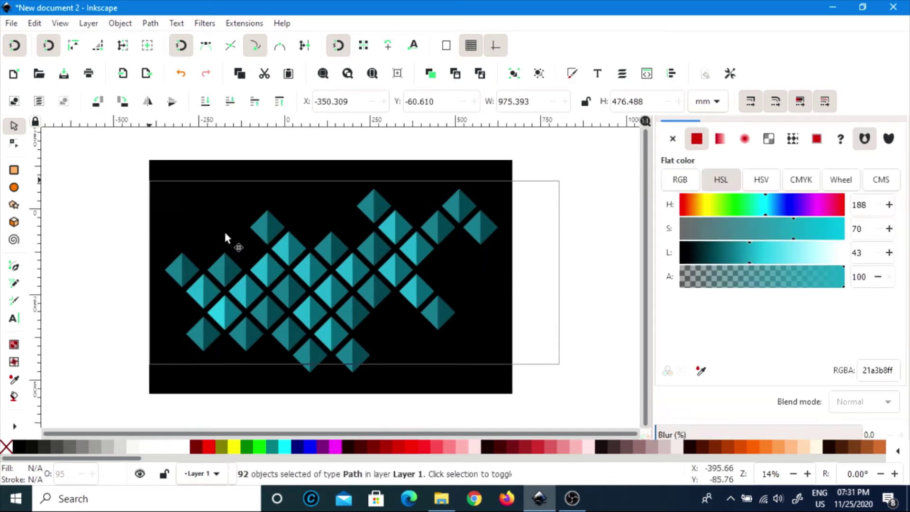
{"action": "mouse_move", "coordinate": [567, 388]}
{"action": "left_mouse_down"}
{"action": "mouse_move", "coordinate": [329, 264]}
{"action": "mouse_move", "coordinate": [167, 195]}
{"action": "mouse_move", "coordinate": [146, 175]}
{"action": "left_mouse_up"}
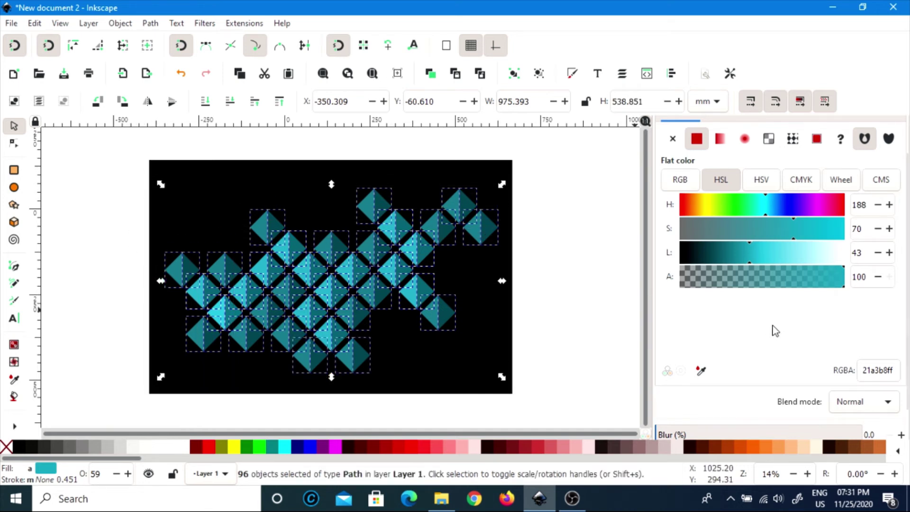
{"action": "scroll", "coordinate": [815, 332], "scroll_direction": "down", "scroll_amount": 1}
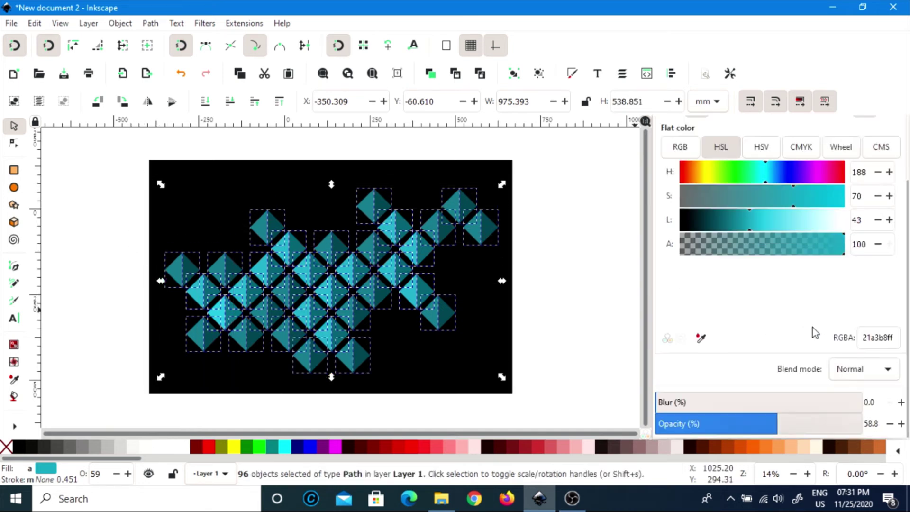
{"action": "left_click", "coordinate": [902, 423]}
{"action": "left_click", "coordinate": [596, 315]}
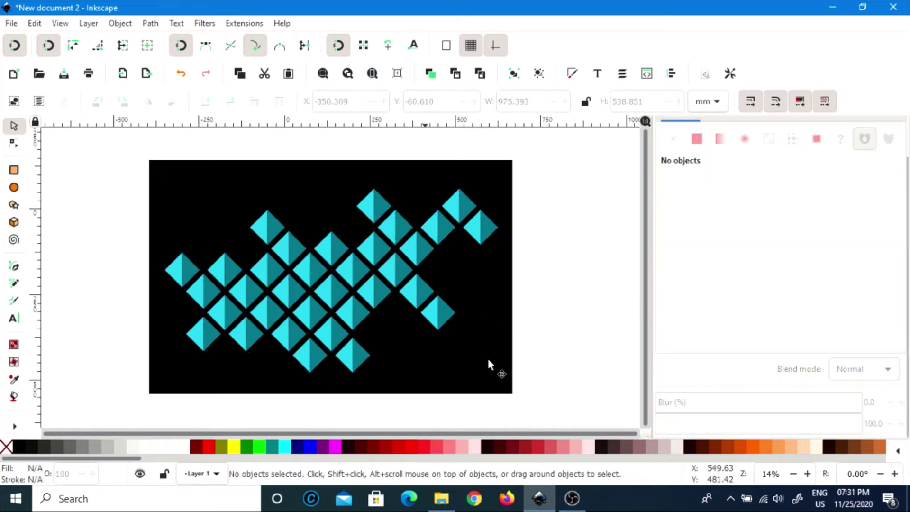
Fill the right half of the rightmost diamond with dark red, setting its hue to 0 and lightness to 41
{"action": "left_click", "coordinate": [488, 227]}
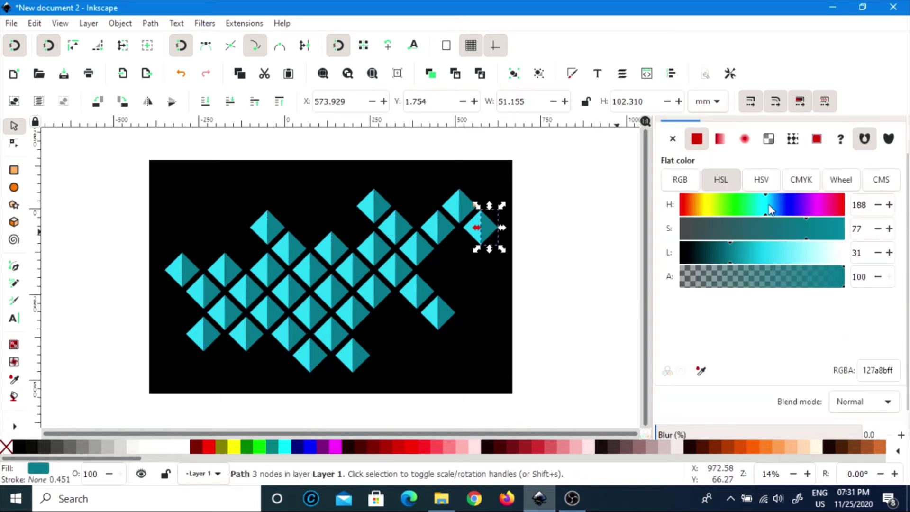
{"action": "left_click_drag", "start_coordinate": [821, 201], "coordinate": [851, 207]}
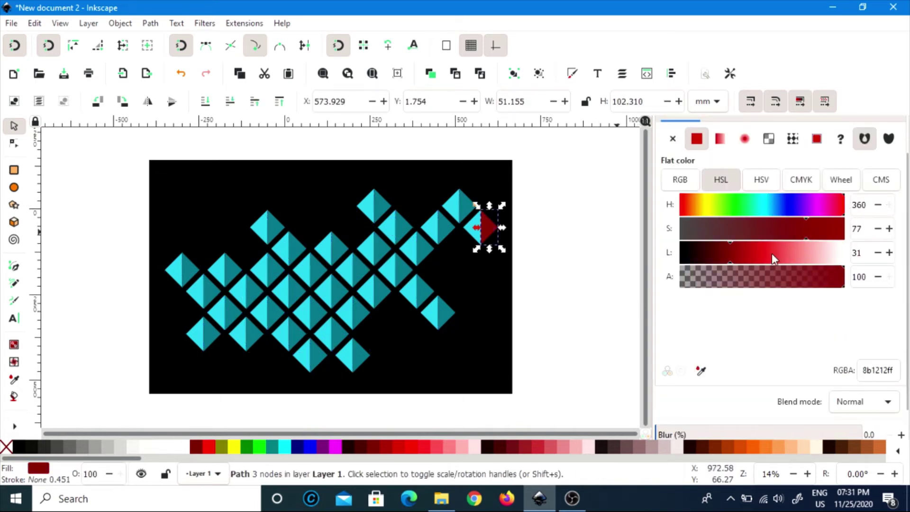
{"action": "left_click_drag", "start_coordinate": [742, 252], "coordinate": [745, 253]}
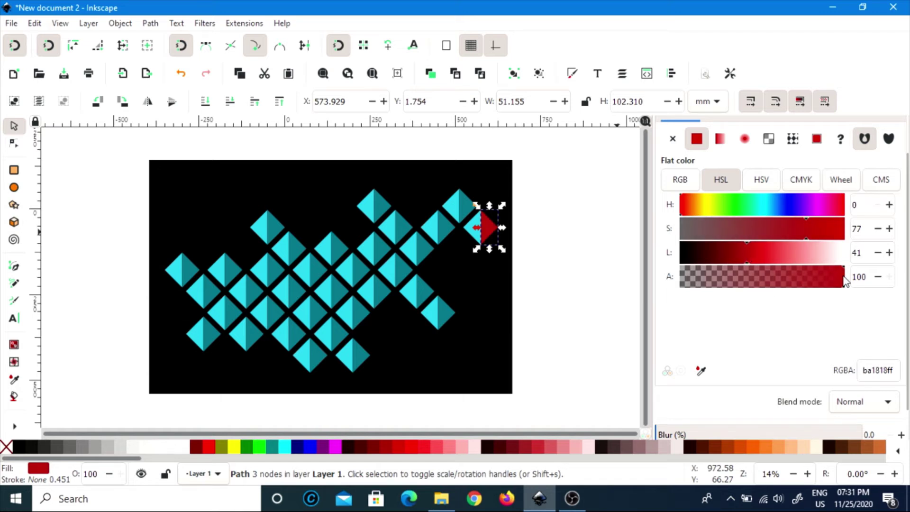
Sample the dark red onto the left half of the same diamond and lighten it to a lightness of 64
{"action": "scroll", "coordinate": [471, 244], "scroll_direction": "up", "scroll_amount": 3, "text": "ctrl"}
{"action": "left_click", "coordinate": [471, 245]}
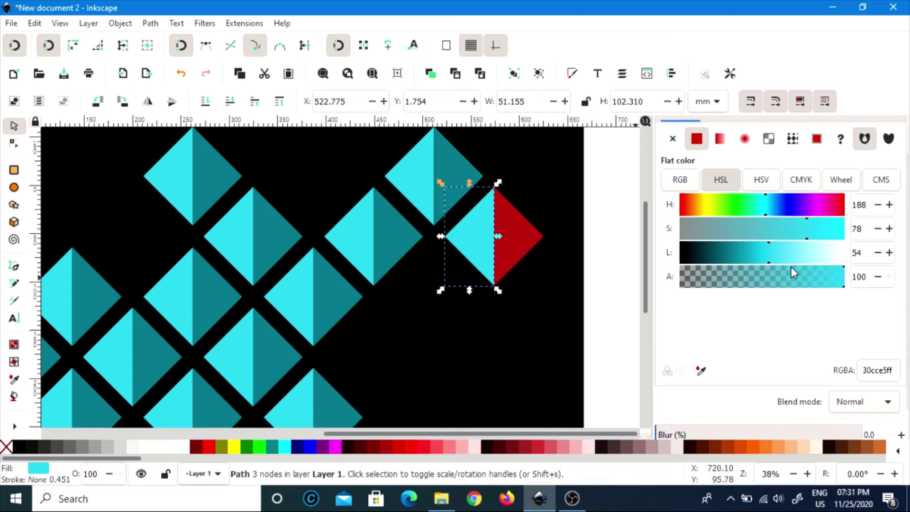
{"action": "left_click", "coordinate": [699, 372]}
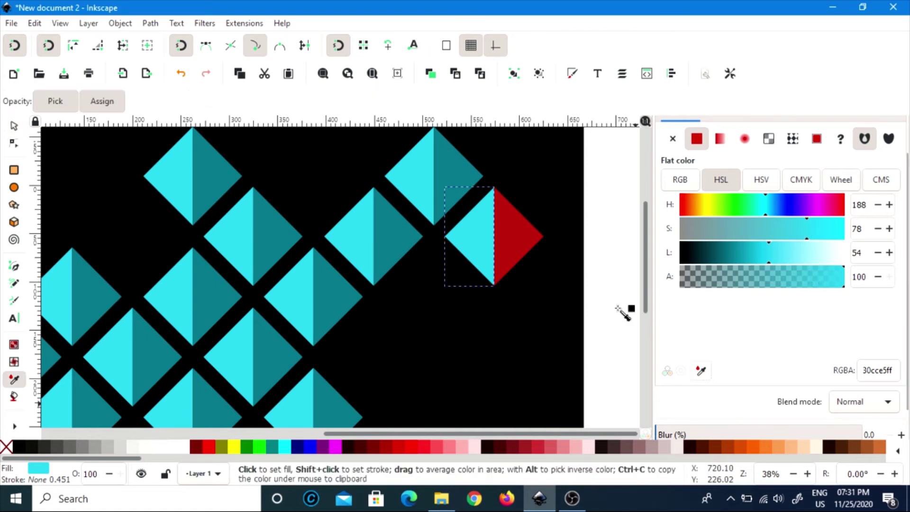
{"action": "left_click", "coordinate": [527, 246]}
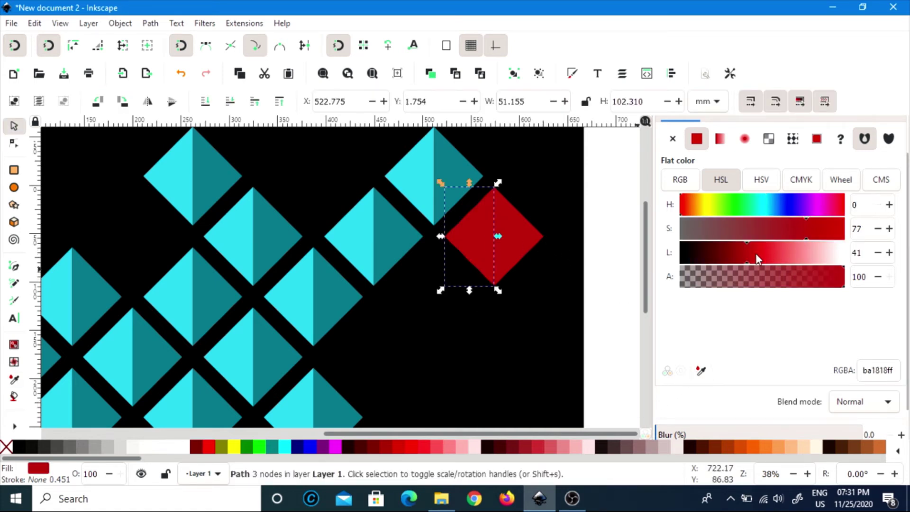
{"action": "left_click_drag", "start_coordinate": [756, 256], "coordinate": [785, 254]}
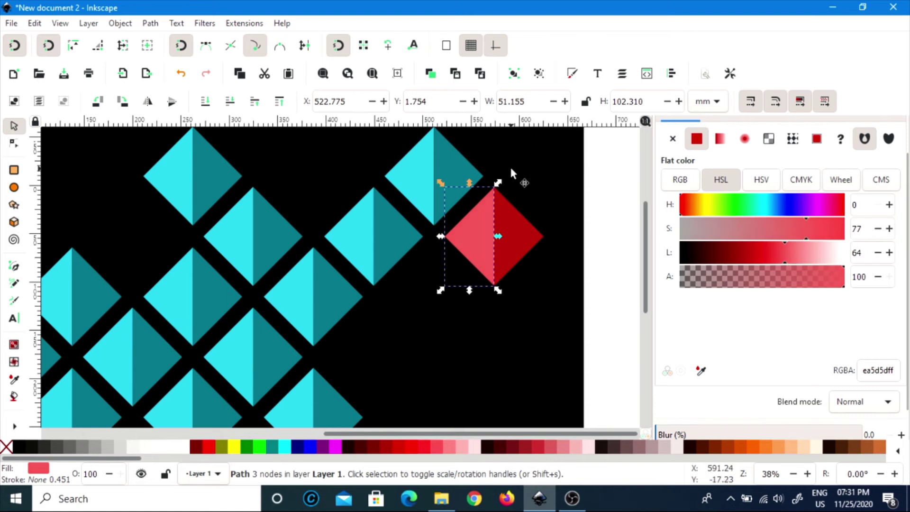
Recolour the diamond above the red one magenta: right half with hue 327, left half with that colour sampled and lightened
{"action": "left_click", "coordinate": [442, 182]}
{"action": "left_click_drag", "start_coordinate": [809, 208], "coordinate": [830, 211]}
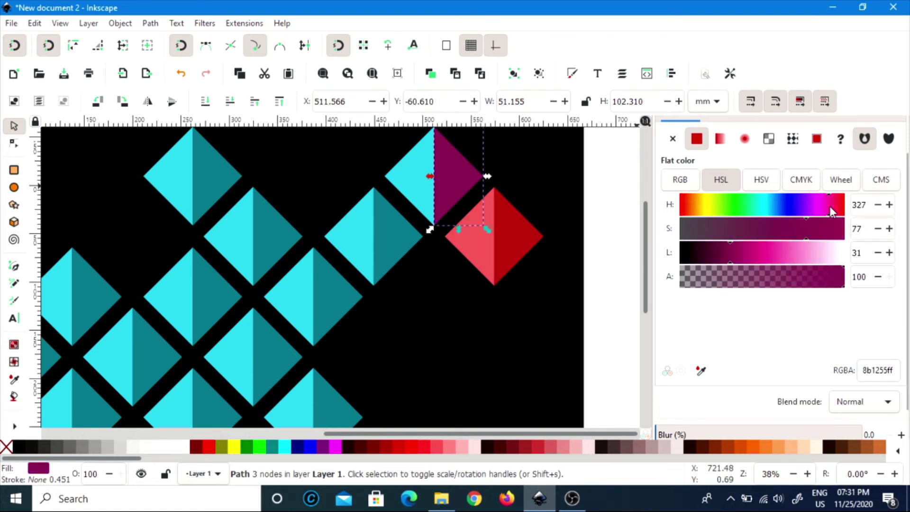
{"action": "left_click", "coordinate": [423, 194]}
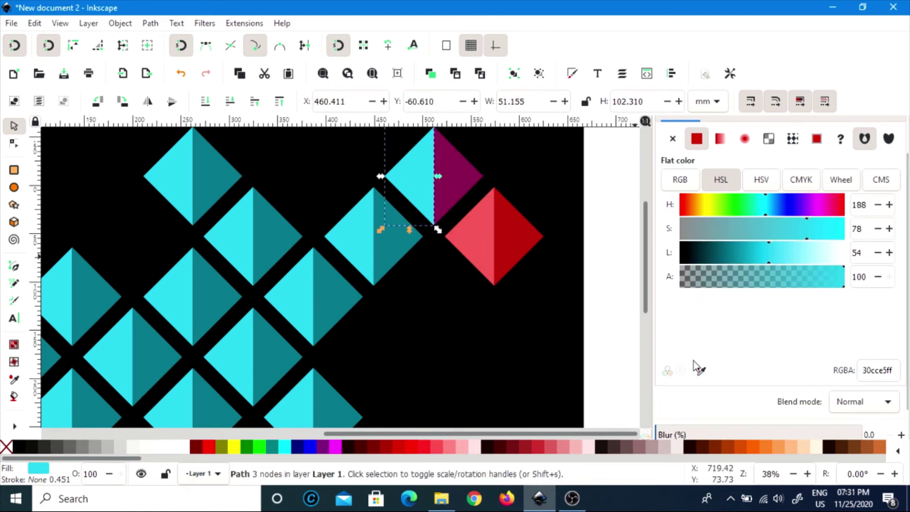
{"action": "left_click", "coordinate": [700, 372]}
{"action": "left_click", "coordinate": [463, 197]}
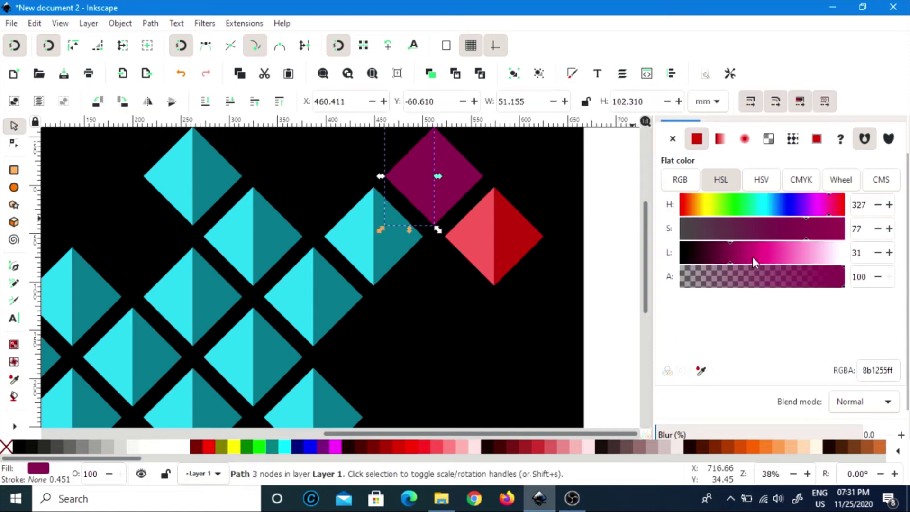
{"action": "left_click_drag", "start_coordinate": [753, 257], "coordinate": [781, 253]}
Recolour the diamond to the lower left of the magenta one purple: right half with hue 274, left half sampled and lightened to 54
{"action": "left_click", "coordinate": [381, 240]}
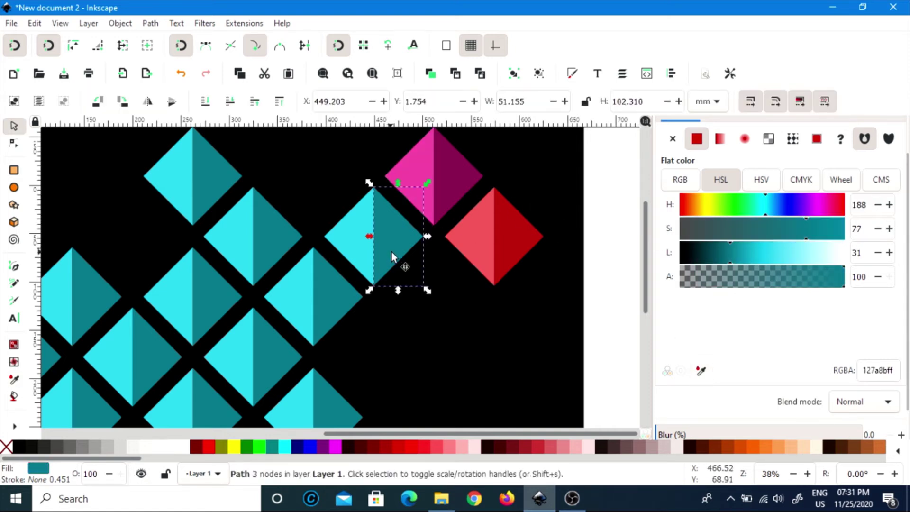
{"action": "left_click", "coordinate": [805, 208]}
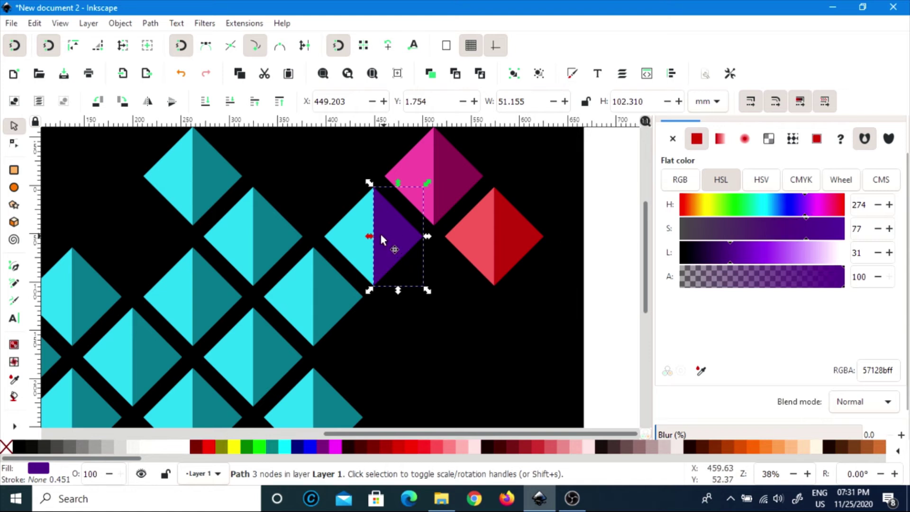
{"action": "left_click", "coordinate": [357, 250]}
{"action": "left_click", "coordinate": [701, 370]}
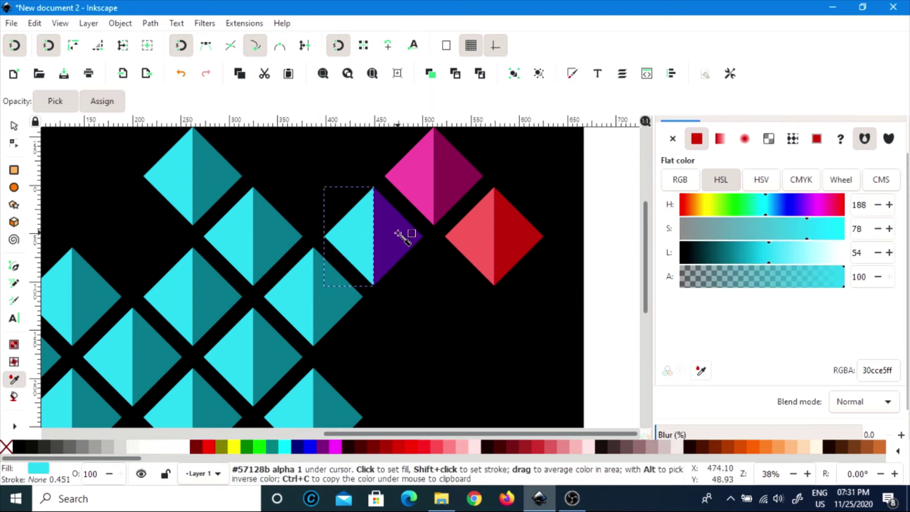
{"action": "left_click", "coordinate": [382, 249]}
{"action": "left_click_drag", "start_coordinate": [755, 251], "coordinate": [768, 253]}
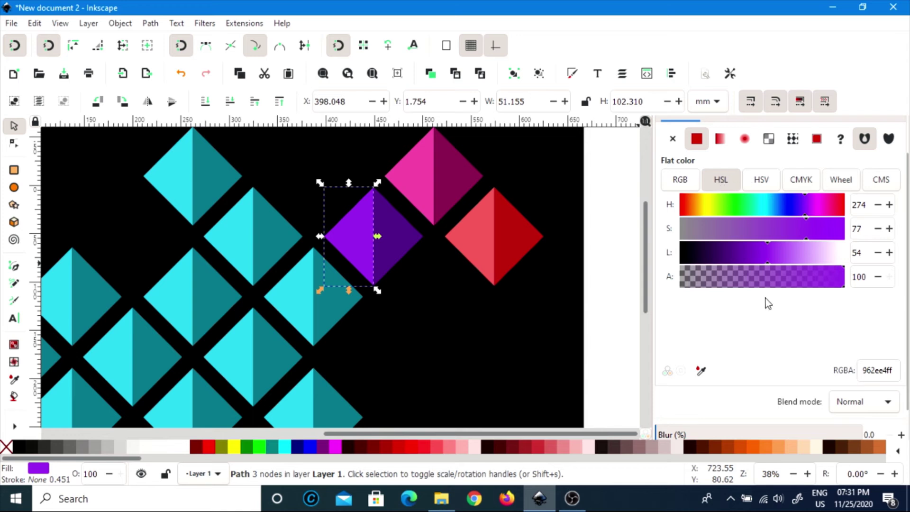
Fill the right half of the diamond to the lower left of the purple one with dark green, hue 135 and lightness 29
{"action": "scroll", "coordinate": [438, 230], "scroll_direction": "down", "scroll_amount": 2}
{"action": "left_click", "coordinate": [548, 258]}
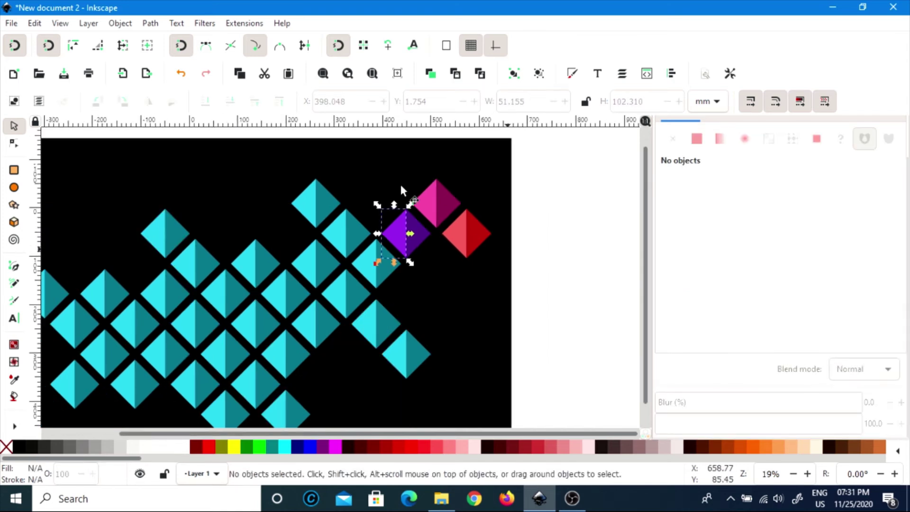
{"action": "left_click", "coordinate": [388, 265]}
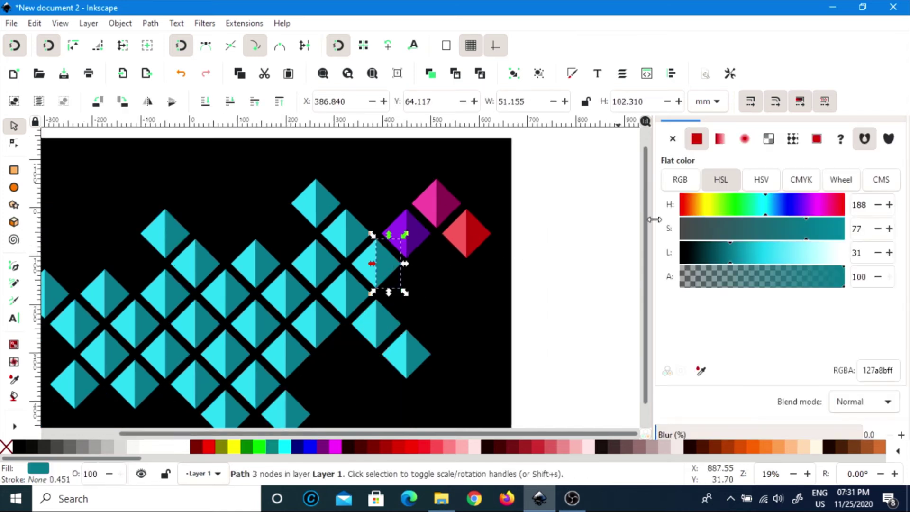
{"action": "left_click", "coordinate": [742, 211]}
{"action": "left_click_drag", "start_coordinate": [739, 254], "coordinate": [726, 258]}
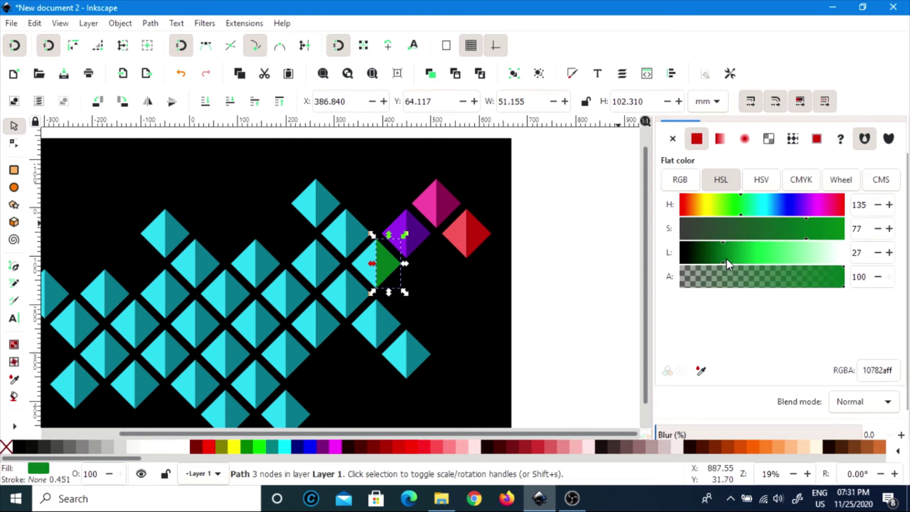
Sample the light cyan of the left half onto the right half of the green diamond
{"action": "left_click", "coordinate": [375, 276]}
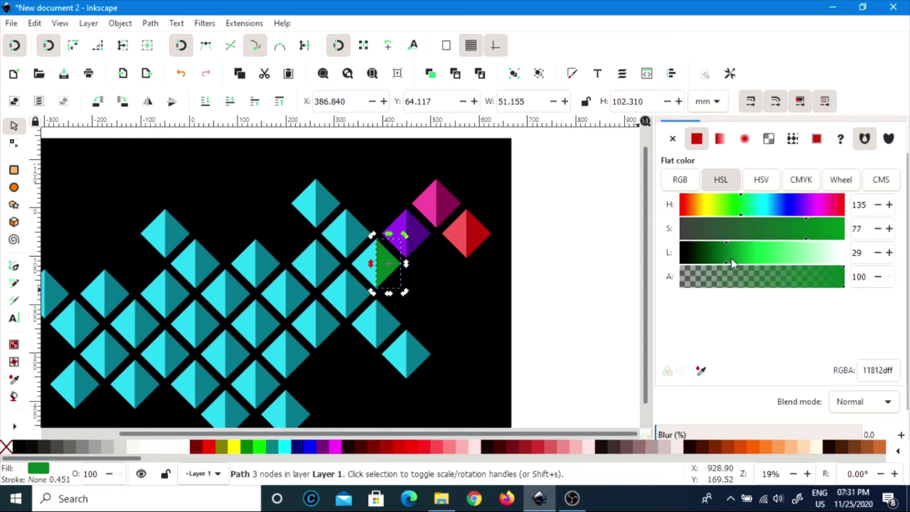
{"action": "left_click", "coordinate": [700, 371]}
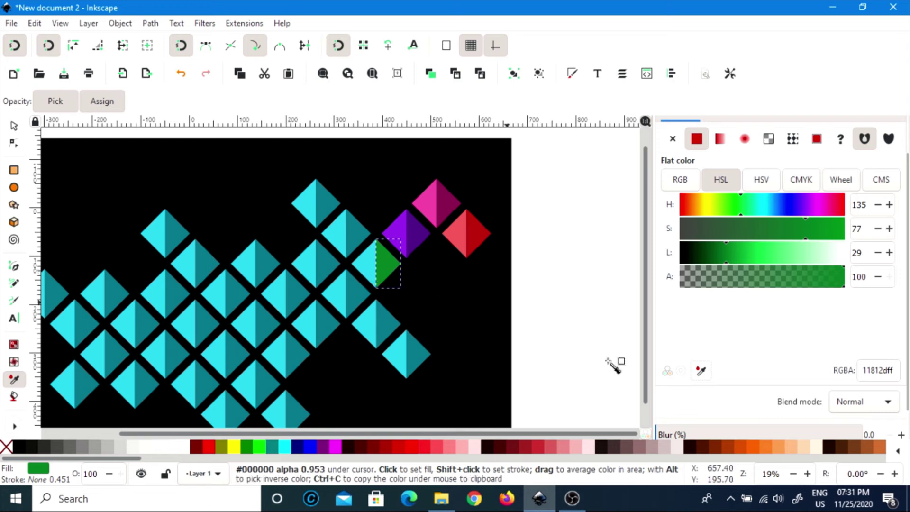
{"action": "scroll", "coordinate": [412, 280], "scroll_direction": "up", "scroll_amount": 4}
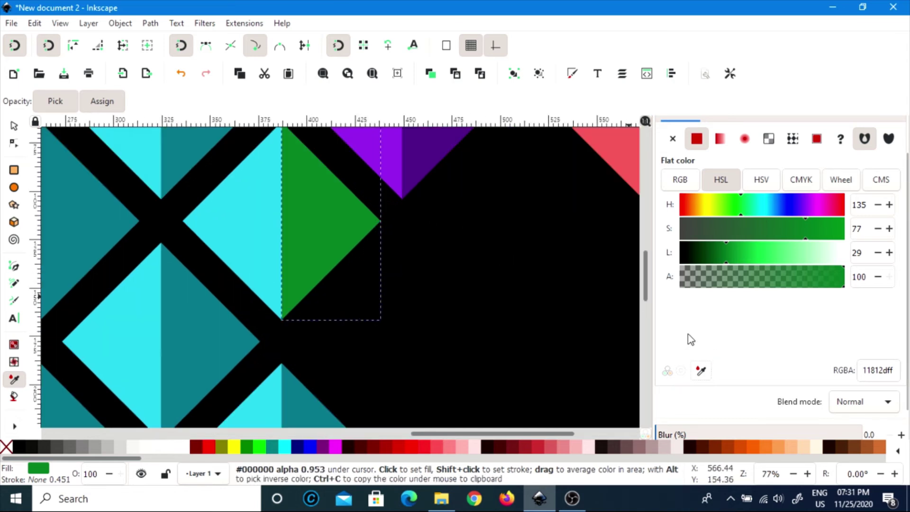
{"action": "left_click", "coordinate": [226, 221]}
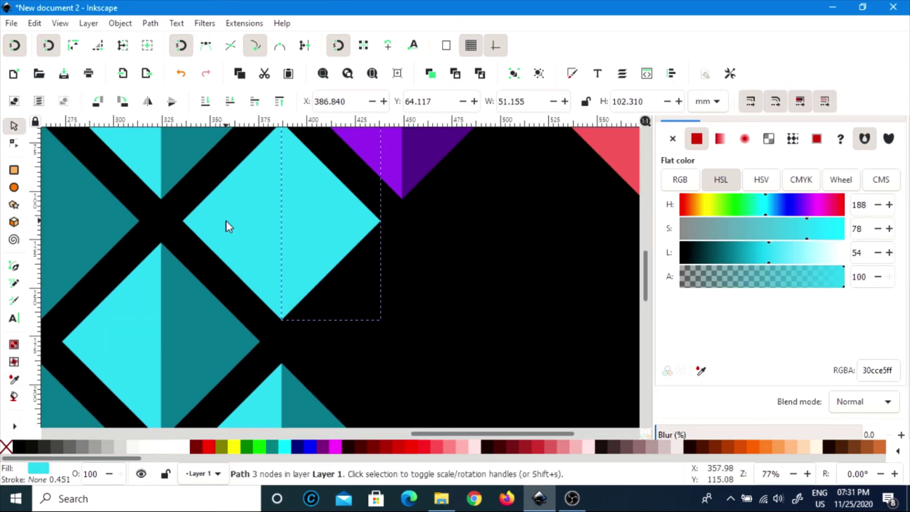
Recolour the diamond's left half bright green with hue 123, and sample that green onto its right half, darkened
{"action": "left_click", "coordinate": [261, 235]}
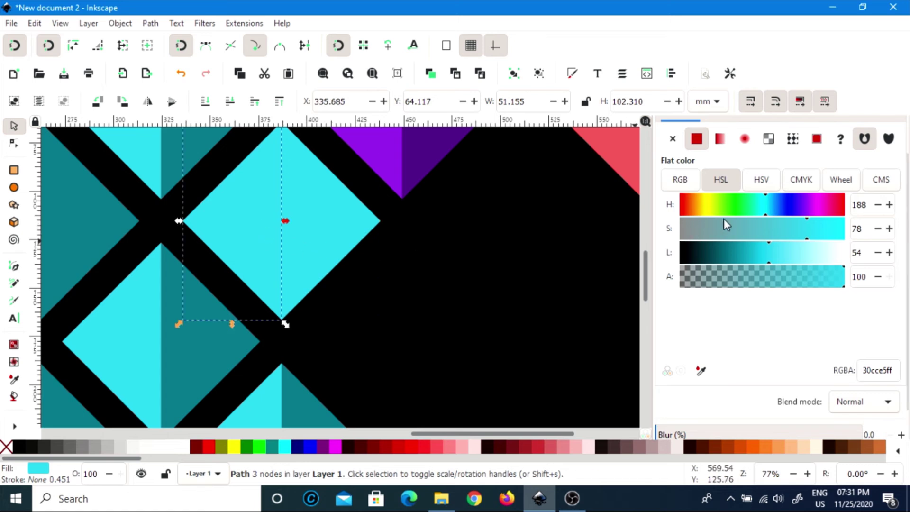
{"action": "left_click", "coordinate": [736, 205]}
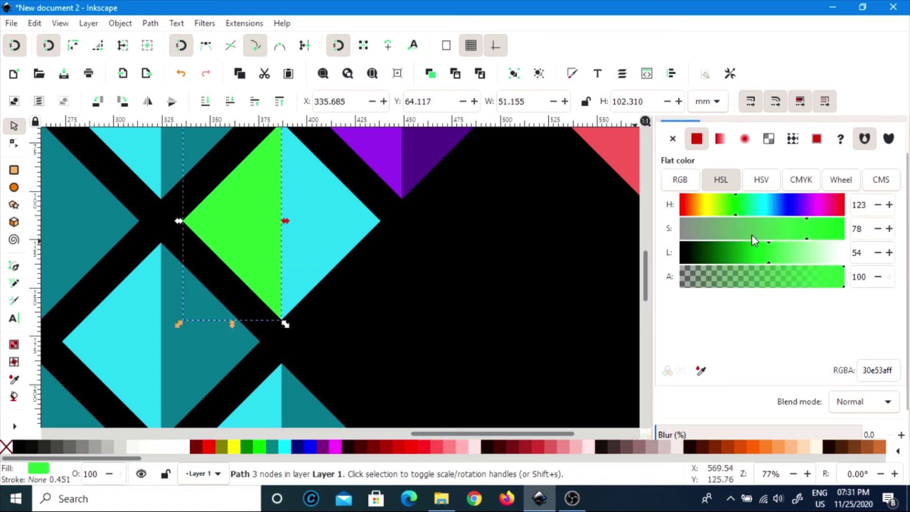
{"action": "left_click", "coordinate": [334, 231]}
{"action": "left_click", "coordinate": [701, 370]}
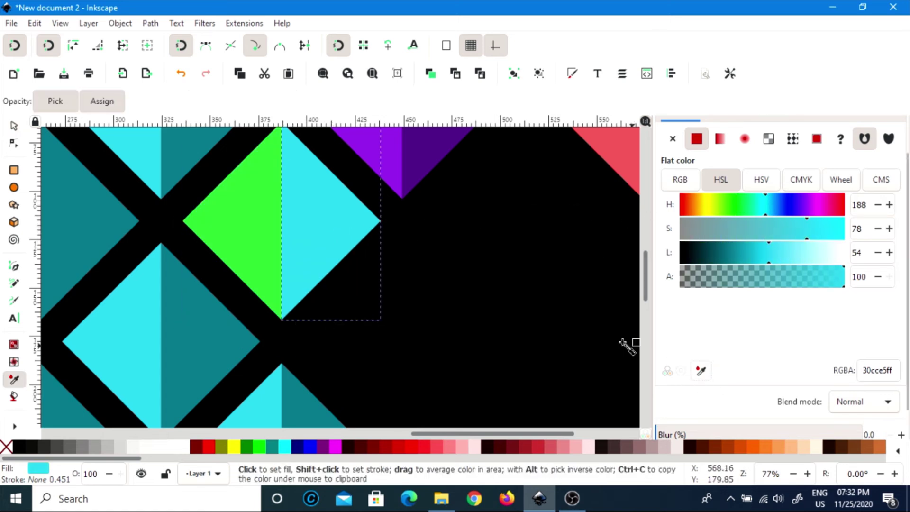
{"action": "left_click", "coordinate": [254, 237]}
{"action": "left_click_drag", "start_coordinate": [748, 254], "coordinate": [723, 254]}
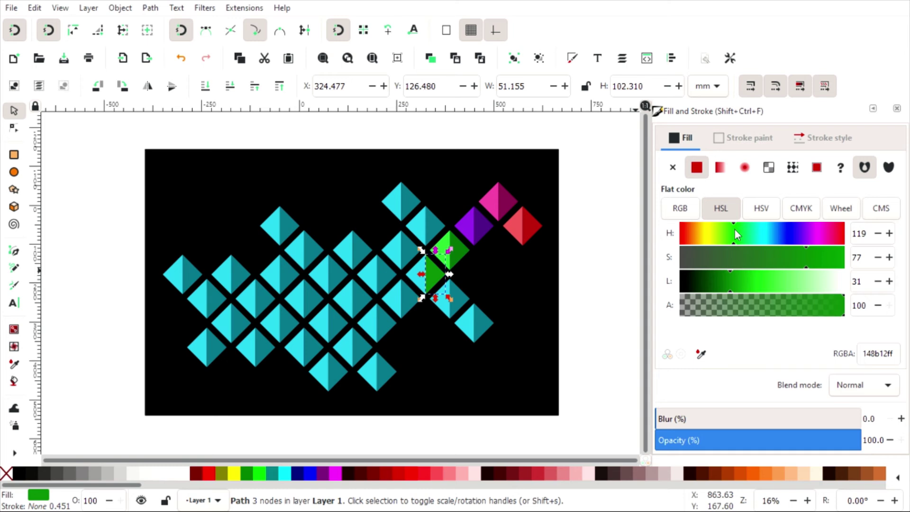
Recolour the diamond to the lower left of the green one yellowish green, adjusting the right half's hue and lightness and sampling it onto the left
{"action": "left_click_drag", "start_coordinate": [734, 229], "coordinate": [729, 231]}
{"action": "left_click_drag", "start_coordinate": [733, 283], "coordinate": [766, 283]}
{"action": "left_click", "coordinate": [416, 279]}
{"action": "left_click", "coordinate": [700, 354]}
{"action": "left_click", "coordinate": [434, 277]}
Recolour the diamond to the lower right of the yellowish-green one indigo: dark right half, left half sampled from it and lightened
{"action": "left_click", "coordinate": [459, 297]}
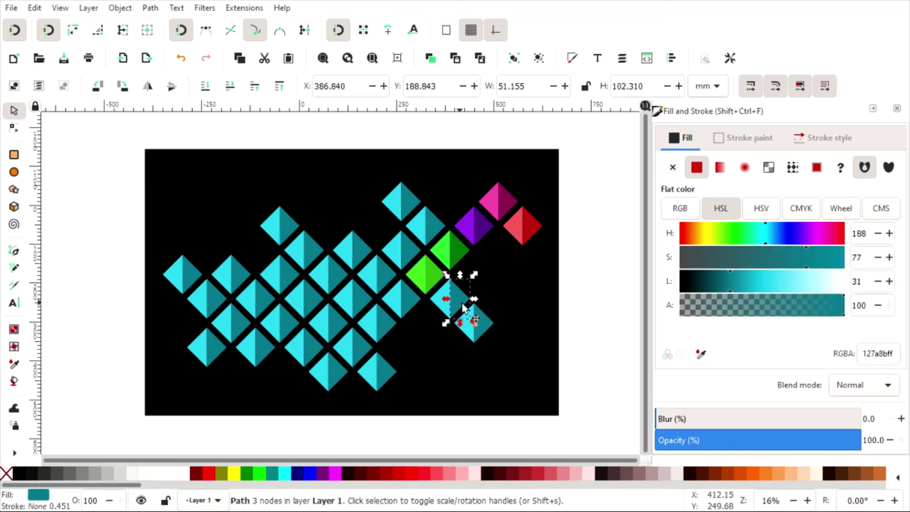
{"action": "left_click_drag", "start_coordinate": [765, 232], "coordinate": [842, 260]}
{"action": "left_click", "coordinate": [441, 299]}
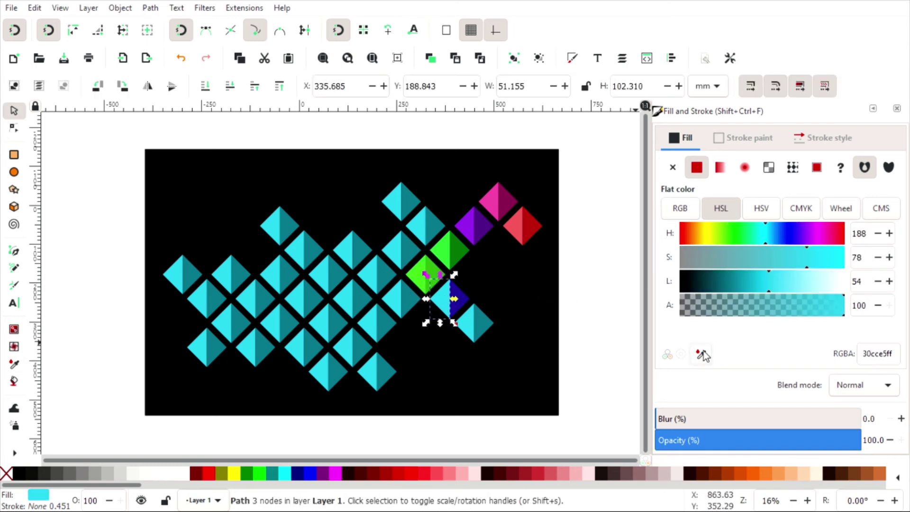
{"action": "left_click", "coordinate": [700, 353]}
{"action": "left_click", "coordinate": [459, 299]}
{"action": "left_click_drag", "start_coordinate": [735, 282], "coordinate": [780, 287]}
{"action": "left_click", "coordinate": [484, 322]}
Recolour the diamond to the lower left of the yellowish-green one yellow: right half hue 65, saturation 93, lightness 43; left half sampled and lightened
{"action": "left_click", "coordinate": [411, 299]}
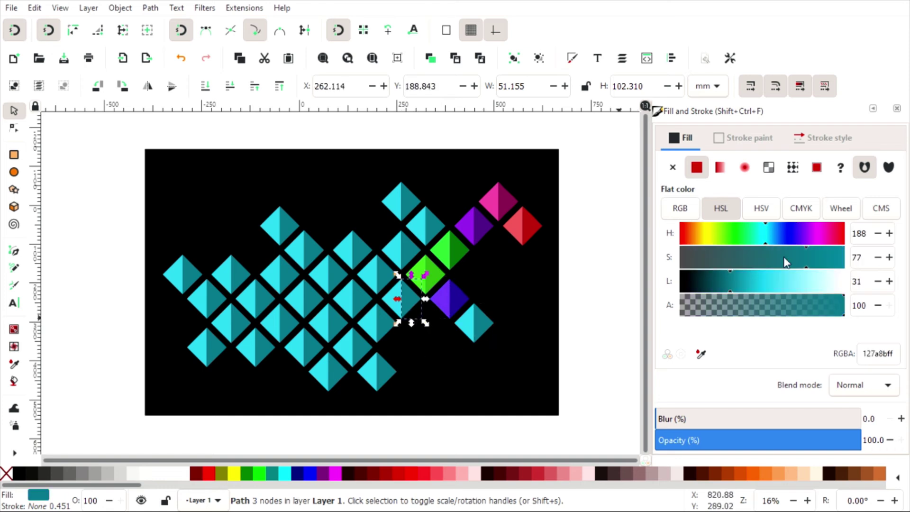
{"action": "left_click_drag", "start_coordinate": [764, 232], "coordinate": [709, 233]}
{"action": "mouse_move", "coordinate": [748, 283]}
{"action": "left_mouse_down"}
{"action": "mouse_move", "coordinate": [771, 286]}
{"action": "mouse_move", "coordinate": [746, 285]}
{"action": "left_mouse_up"}
{"action": "left_click", "coordinate": [828, 257]}
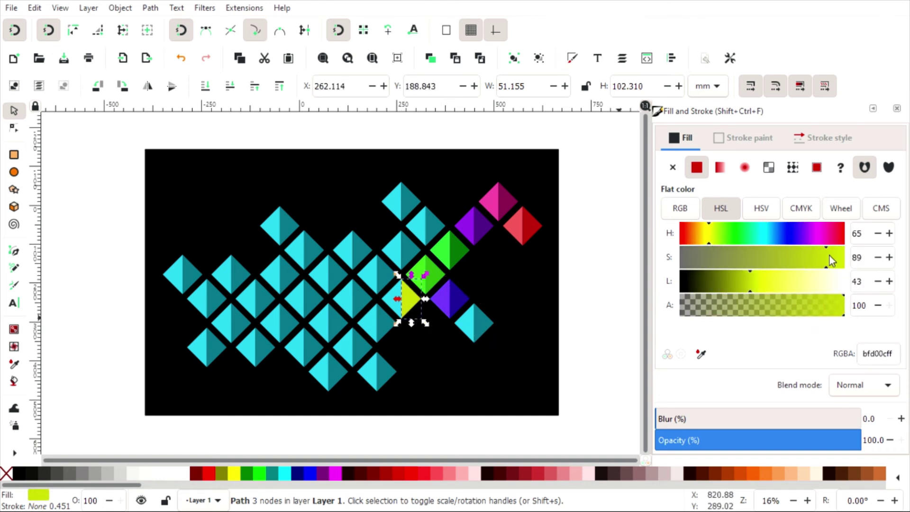
{"action": "left_click", "coordinate": [391, 304]}
{"action": "key", "text": "d"}
{"action": "left_click", "coordinate": [416, 300]}
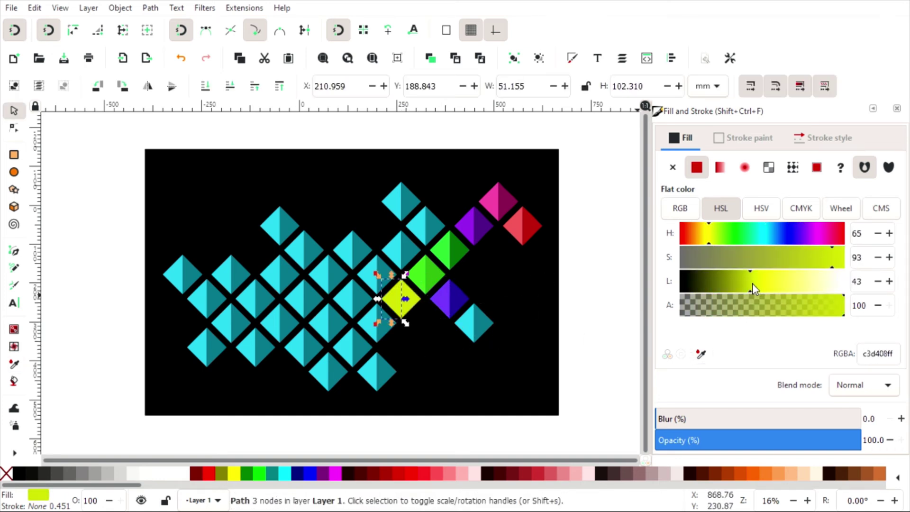
{"action": "left_click", "coordinate": [771, 284]}
Recolour the diamond left of the purple one sea green: right half hue 147 and lightness 37, left half a lighter matching green
{"action": "left_click", "coordinate": [432, 227]}
{"action": "left_click", "coordinate": [747, 233]}
{"action": "left_click_drag", "start_coordinate": [756, 283], "coordinate": [740, 284]}
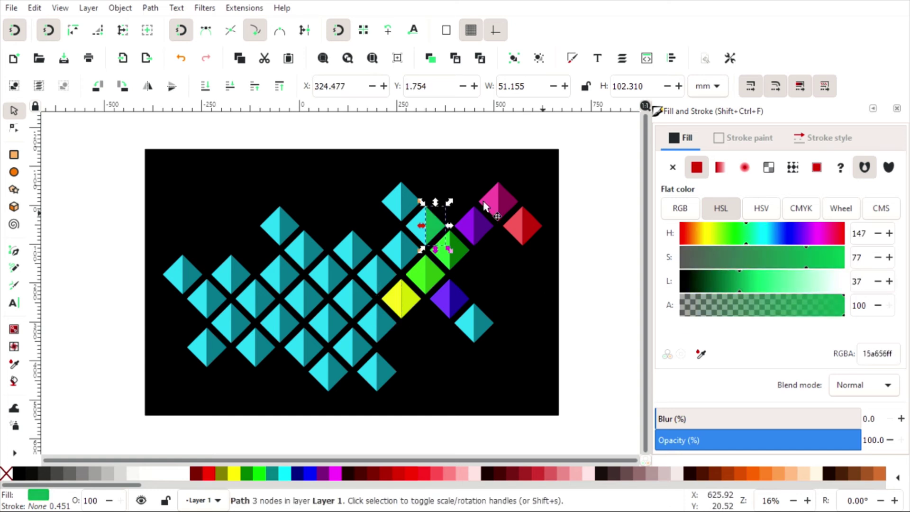
{"action": "left_click", "coordinate": [417, 226]}
{"action": "left_click", "coordinate": [747, 233]}
{"action": "left_click", "coordinate": [749, 283]}
{"action": "left_click", "coordinate": [768, 286]}
{"action": "key", "text": "Escape"}
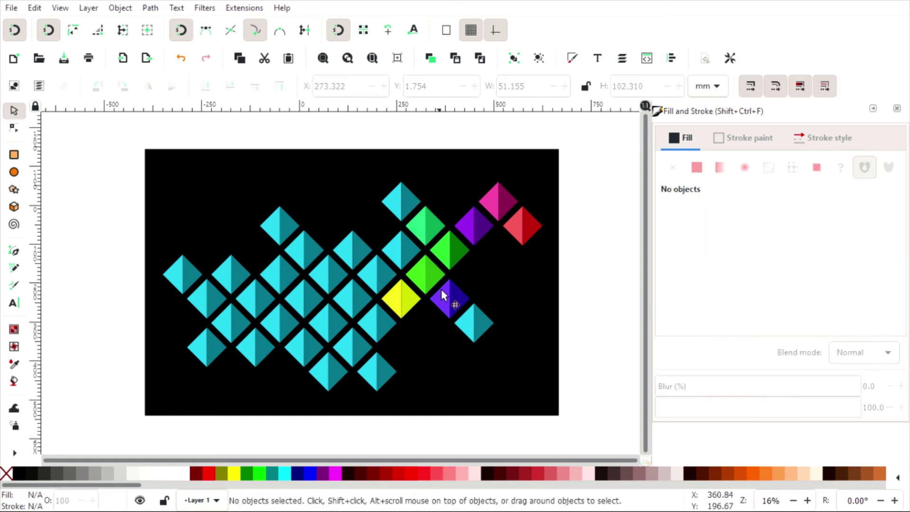
Recolour the diamond to the lower left of the sea-green one crimson: dark right half, left half sampled from it and lightened
{"action": "left_click", "coordinate": [412, 256]}
{"action": "left_click", "coordinate": [837, 237]}
{"action": "left_click", "coordinate": [393, 251]}
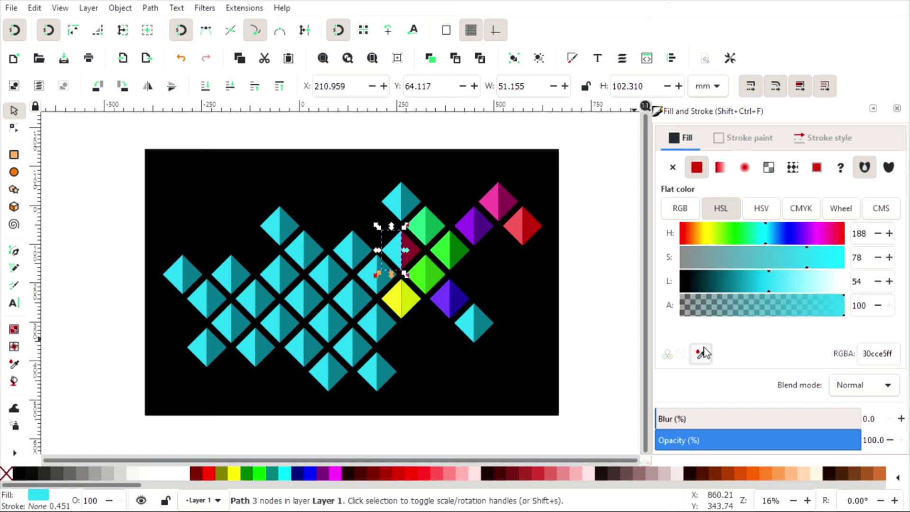
{"action": "key", "text": "d"}
{"action": "left_click", "coordinate": [411, 250]}
{"action": "left_click_drag", "start_coordinate": [685, 289], "coordinate": [773, 287]}
Recolour the diamond to the upper left of the sea-green one orange, sampling the right half's orange onto the left half and lightening it
{"action": "left_click", "coordinate": [410, 202]}
{"action": "left_click", "coordinate": [744, 235]}
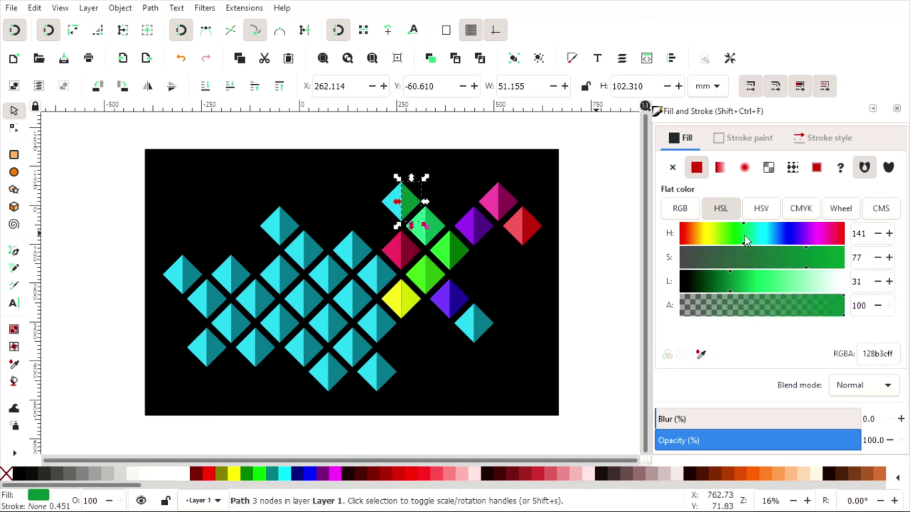
{"action": "left_click_drag", "start_coordinate": [744, 235], "coordinate": [694, 233]}
{"action": "left_click_drag", "start_coordinate": [717, 268], "coordinate": [761, 258]}
{"action": "left_click", "coordinate": [392, 201]}
{"action": "left_click", "coordinate": [691, 235]}
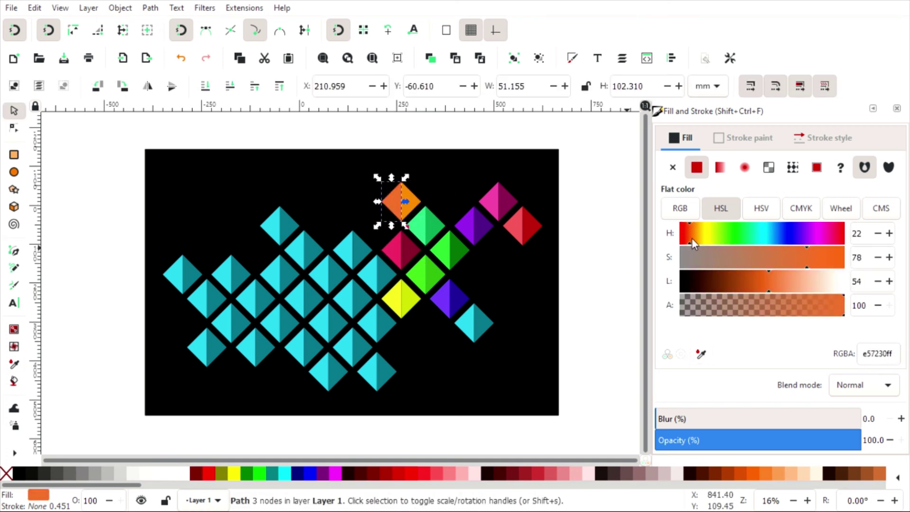
{"action": "key", "text": "d"}
{"action": "left_click", "coordinate": [412, 202]}
{"action": "key", "text": "d"}
Shift the right half of the diamond to the lower left of the yellow one to a dark blue-violet hue
{"action": "left_click", "coordinate": [388, 323]}
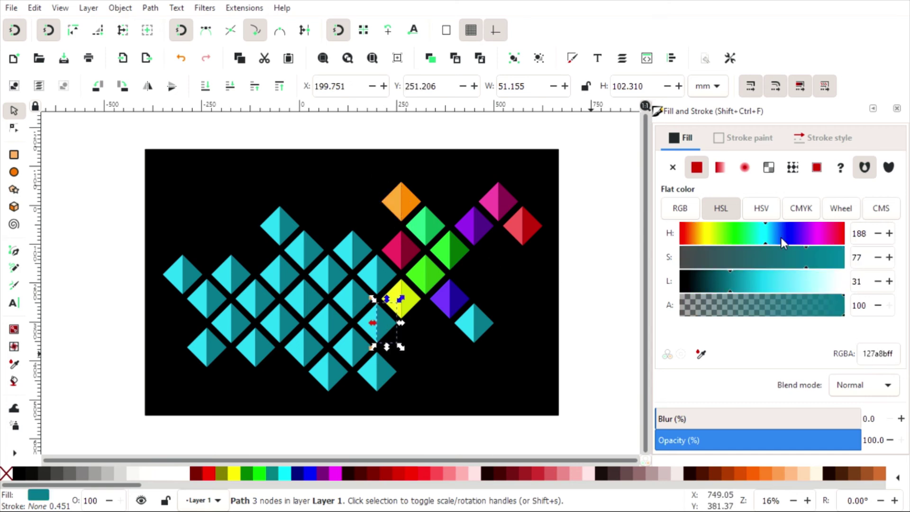
{"action": "left_click_drag", "start_coordinate": [781, 238], "coordinate": [794, 239]}
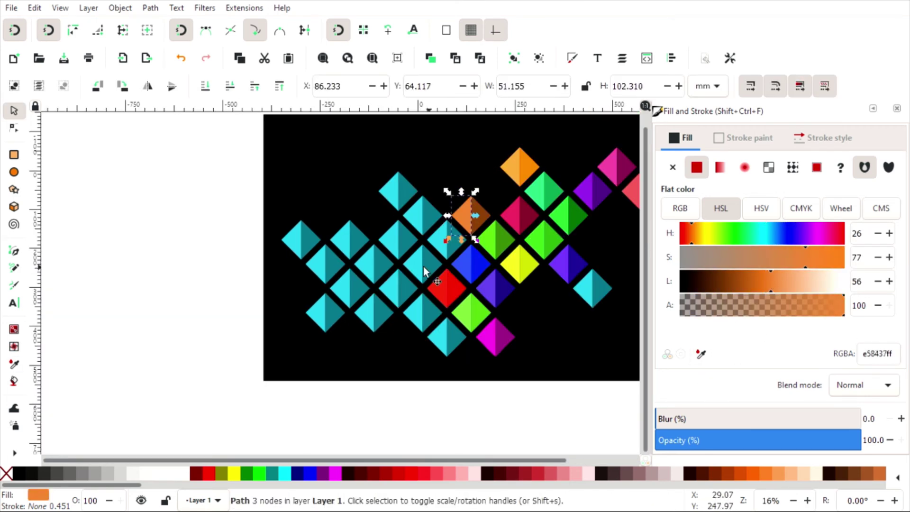
Recolour the cyan diamond left of the blue one purple, shifting the right half's hue and sampling a colour for the left half
{"action": "left_click", "coordinate": [424, 271]}
{"action": "left_click_drag", "start_coordinate": [766, 233], "coordinate": [805, 233]}
{"action": "left_click", "coordinate": [415, 277]}
{"action": "key", "text": "d"}
{"action": "left_click", "coordinate": [479, 277]}
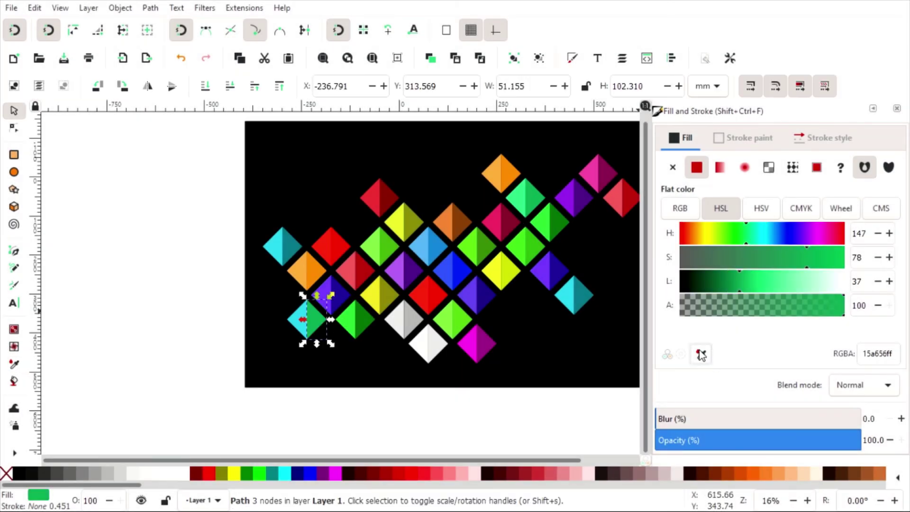
Copy the dark and light purples of the diamond below the magenta one onto the matching halves of the lower-left cyan diamond
{"action": "left_click", "coordinate": [702, 354]}
{"action": "left_click", "coordinate": [582, 198]}
{"action": "left_click", "coordinate": [298, 320]}
{"action": "left_click", "coordinate": [701, 354]}
{"action": "left_click", "coordinate": [565, 198]}
Copy the grey and off-white of the diamond below the purple and red ones onto the matching halves of the leftmost cyan diamond
{"action": "left_click", "coordinate": [290, 248]}
{"action": "left_click", "coordinate": [701, 354]}
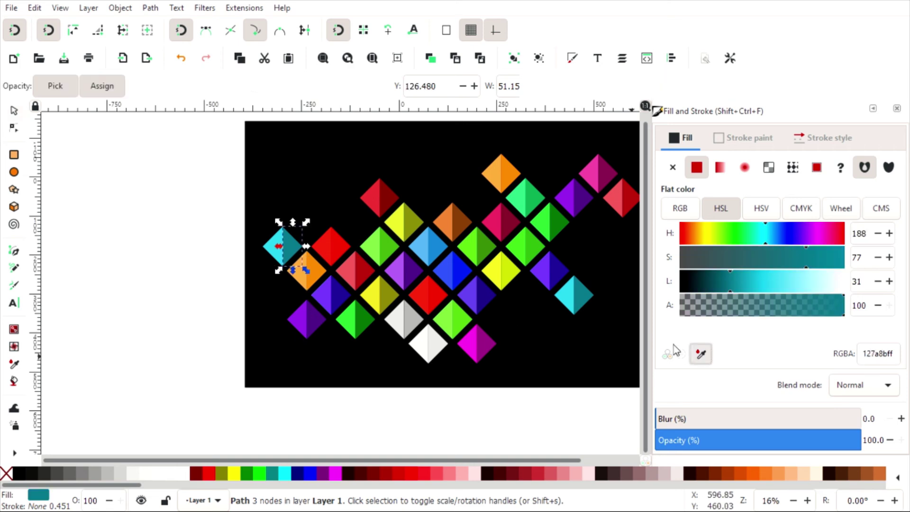
{"action": "left_click", "coordinate": [411, 318]}
{"action": "left_click", "coordinate": [274, 245]}
{"action": "left_click", "coordinate": [700, 354]}
{"action": "left_click", "coordinate": [398, 317]}
{"action": "left_click", "coordinate": [171, 284]}
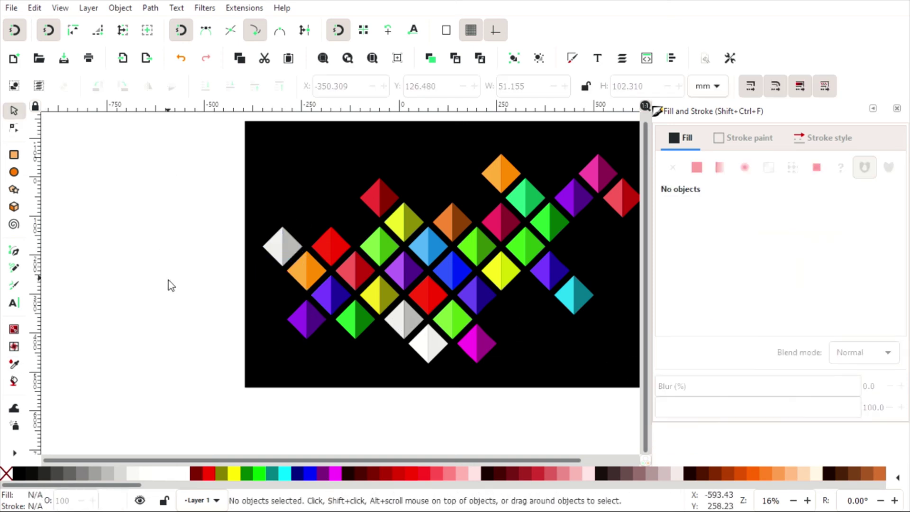
{"action": "scroll", "coordinate": [171, 285], "scroll_direction": "down", "scroll_amount": 2}
{"action": "scroll", "coordinate": [171, 284], "scroll_direction": "up", "scroll_amount": 1}
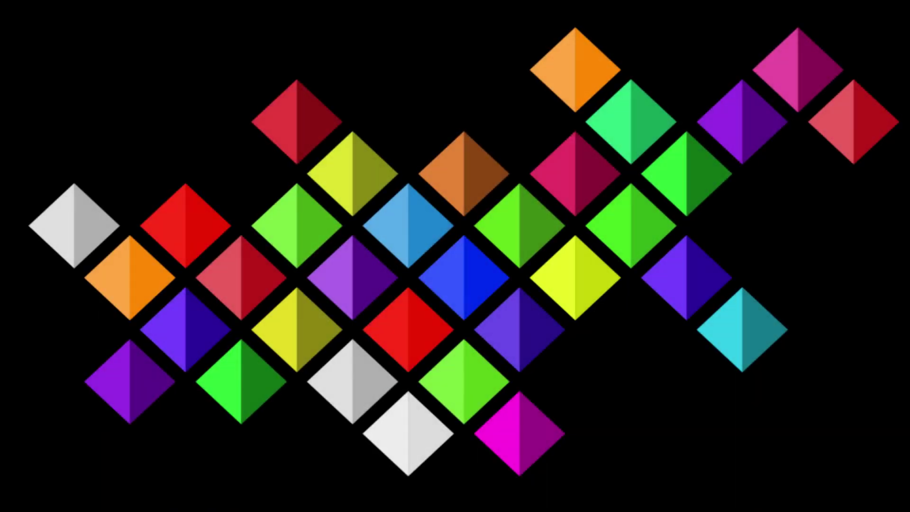